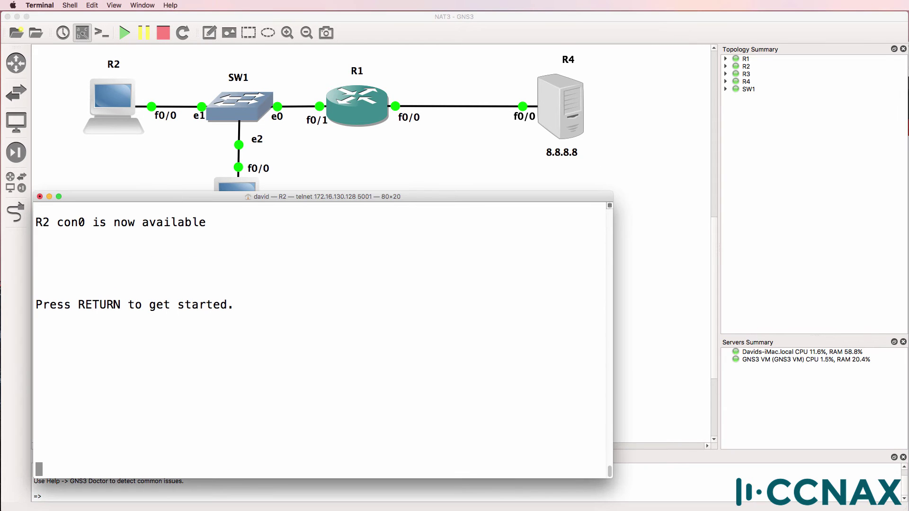
Step: Ping 8.8.8.8 from R2's console
key(Return)
text(puin)
key(BackSpace)
key(BackSpace)
key(BackSpace)
key(BackSpace)
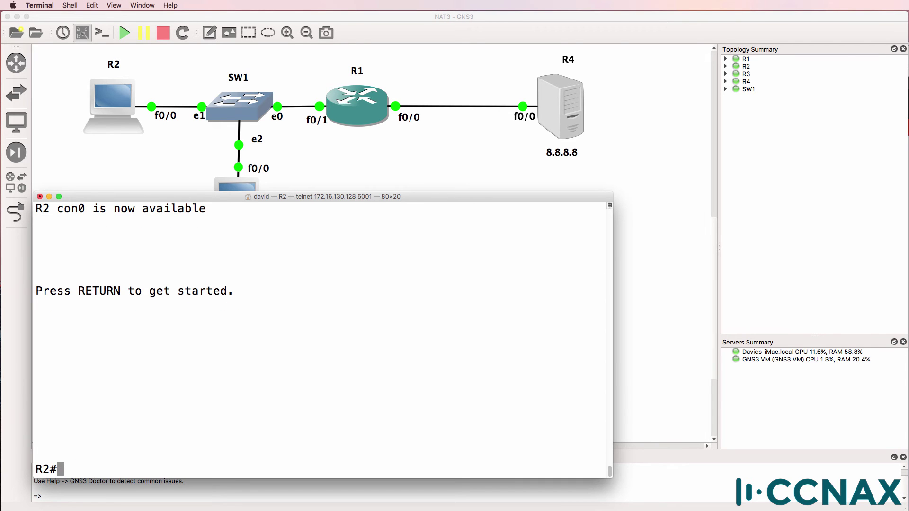
text(ping 8.8.8.8)
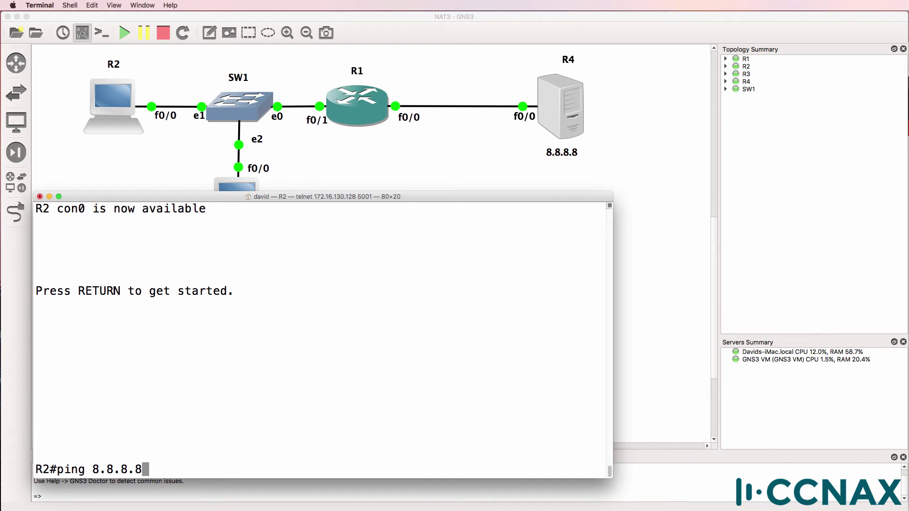
key(Return)
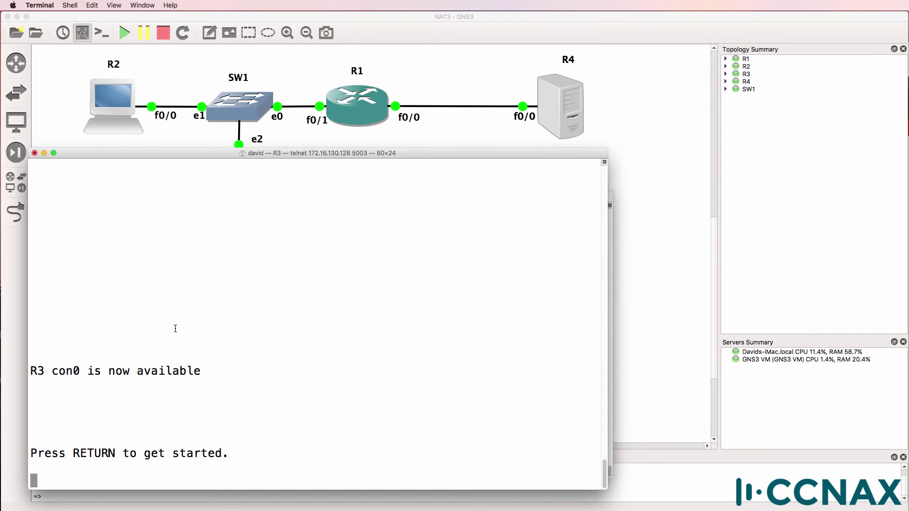
Step: Ping 8.8.8.8 from R3, then run sh ip route and mark its 10.1.1.1 default gateway
key(Return)
text(ping 8.8.8.8)
key(Return)
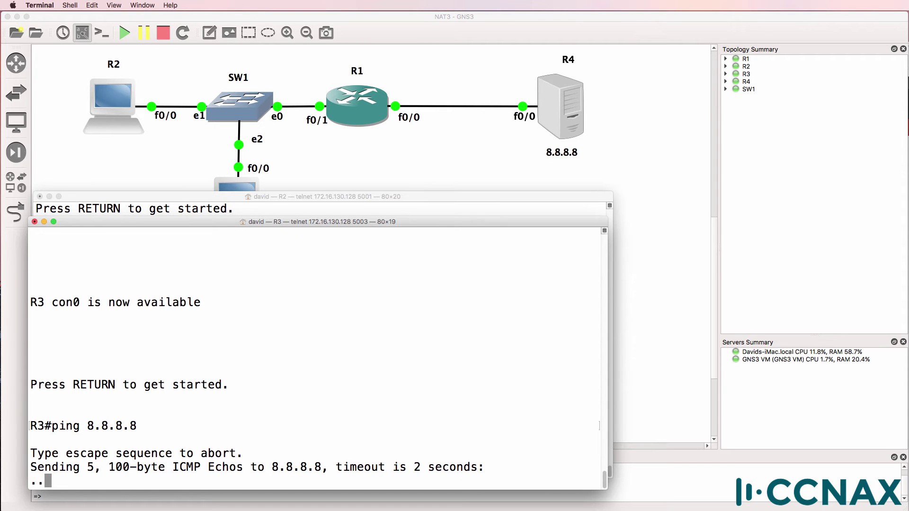
text(s)
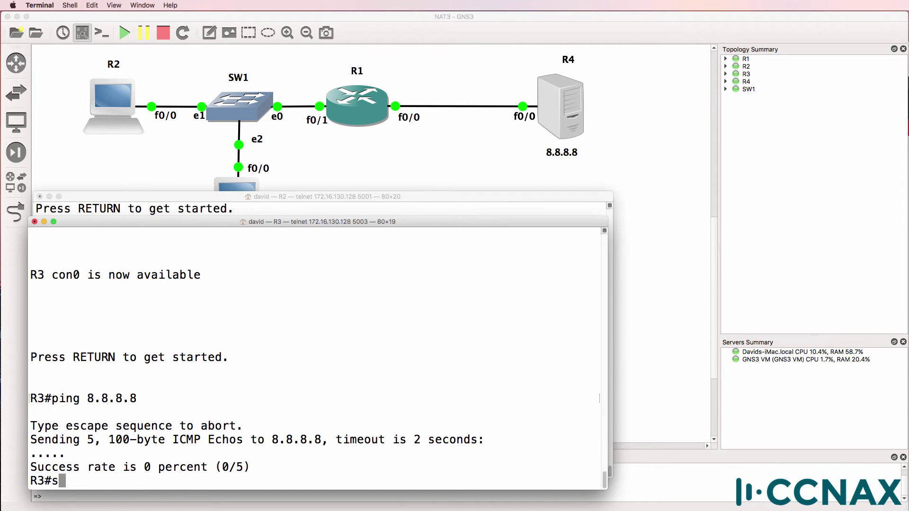
text(h ip route)
key(Return)
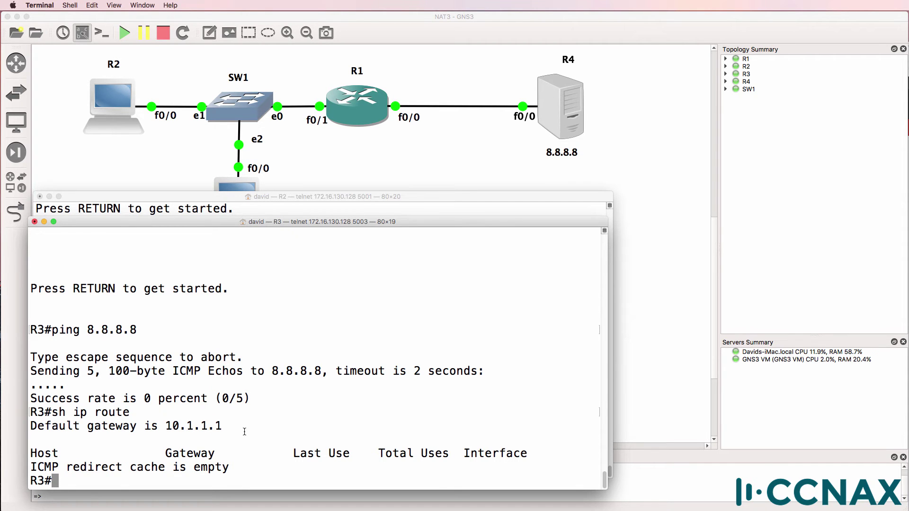
drag(242, 428, 30, 426)
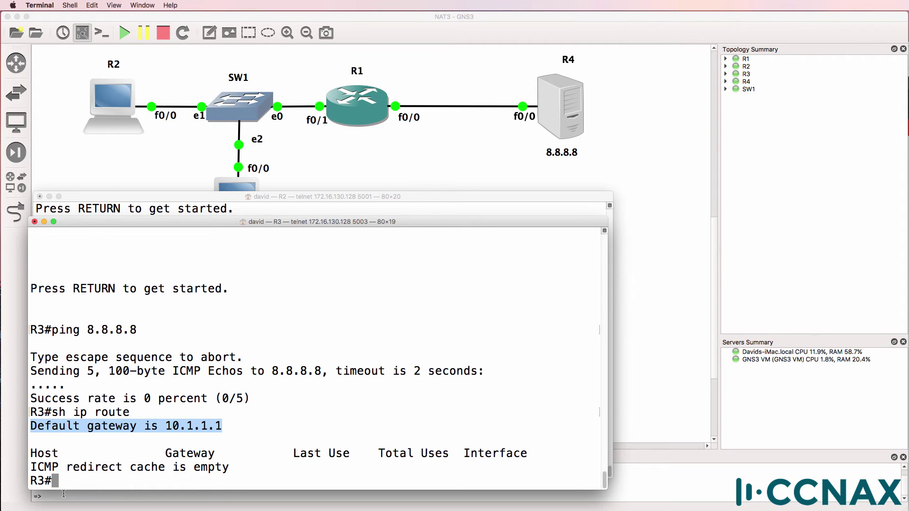
Step: Show R2's routing table with sh ip route
click(176, 211)
text(sh ip route)
key(Return)
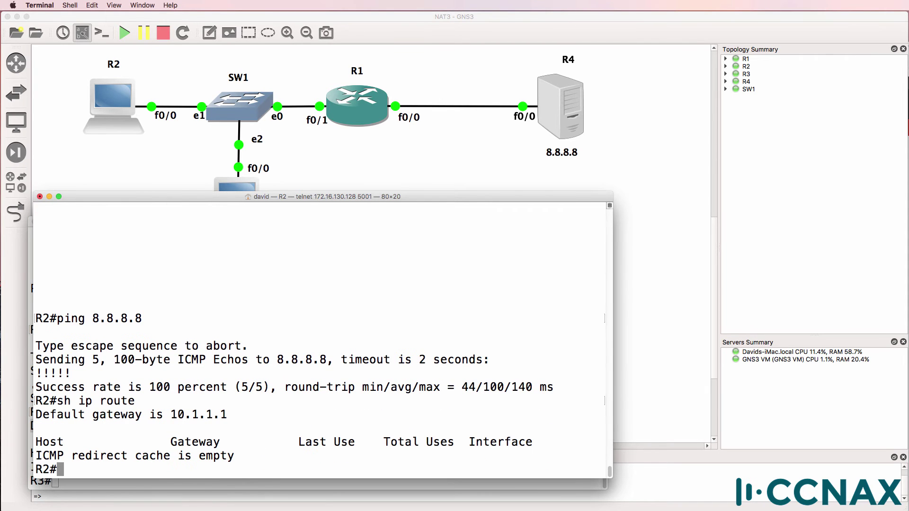
drag(183, 194, 420, 201)
Step: From R2, ping gateway 10.1.1.1 and then 8.8.8.8
text(ping 10.1.1.1)
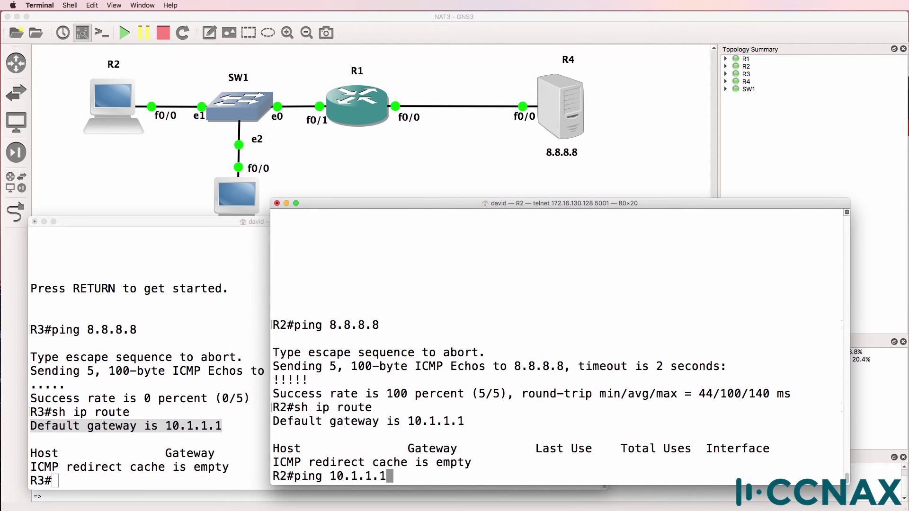
key(Return)
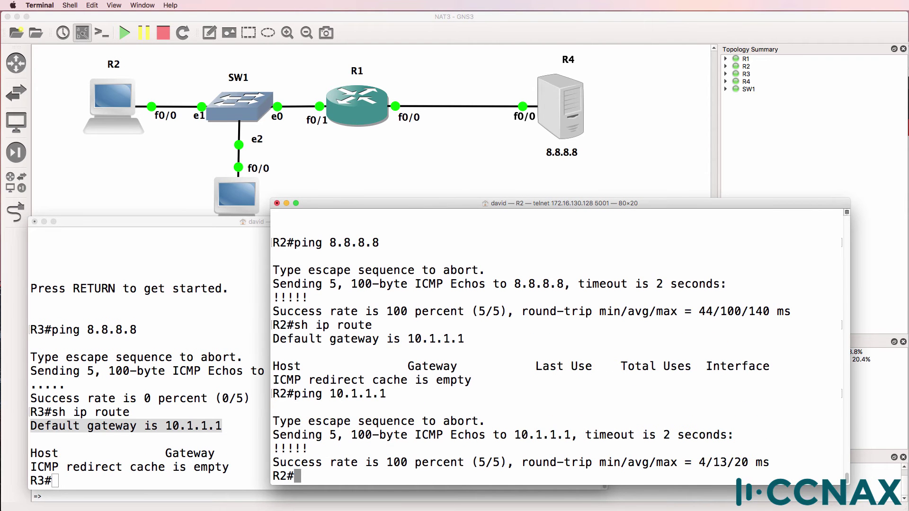
key(Up)
key(Up)
key(Return)
key(Up)
key(Up)
key(Up)
key(Up)
key(Return)
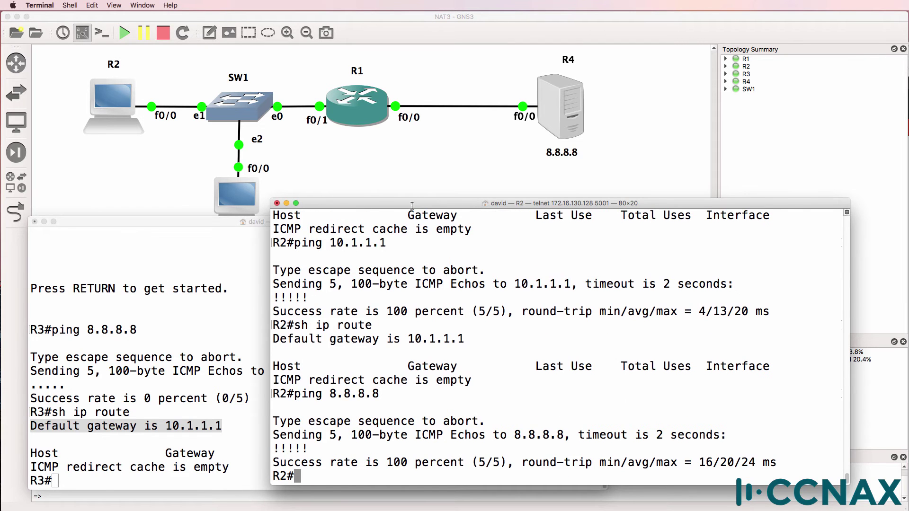
Step: Ping gateway 10.1.1.1 from R3
click(188, 318)
text(ping )
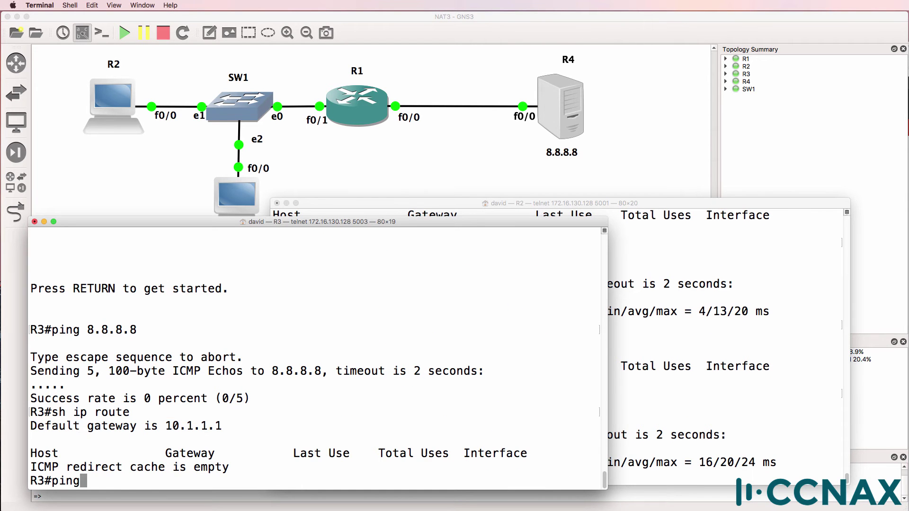
text(10.1.1.1)
key(Return)
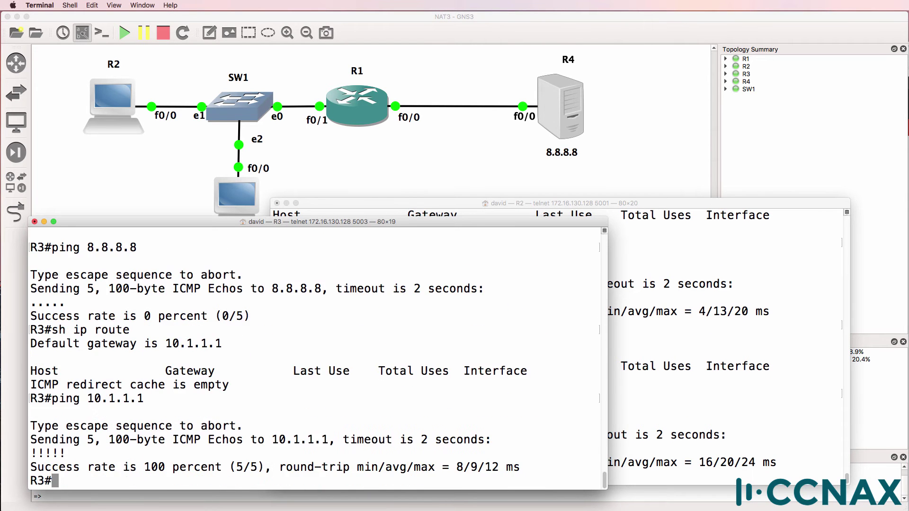
Step: Traceroute 8.8.8.8 from R3, note it stalls after hop 10.1.1.1, and abort it
text(tr)
key(Tab)
text(8.8.8.8)
key(Return)
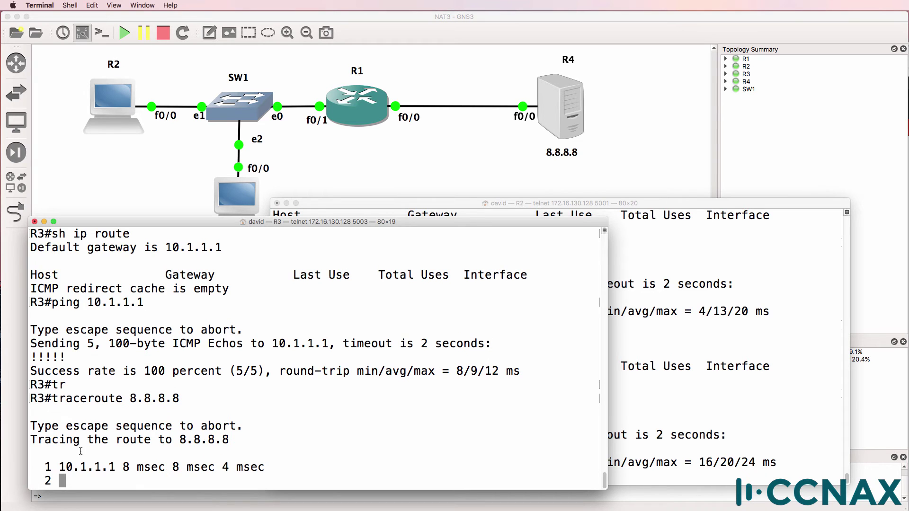
drag(59, 467, 119, 467)
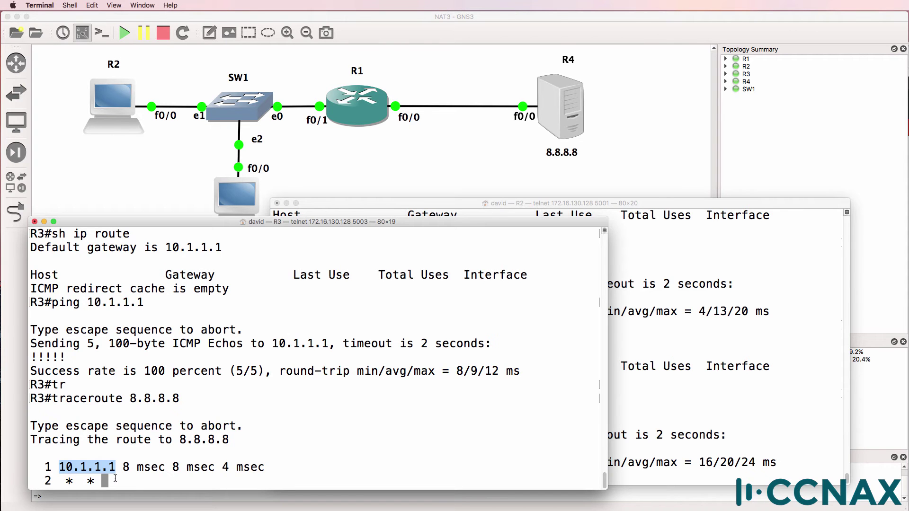
click(115, 478)
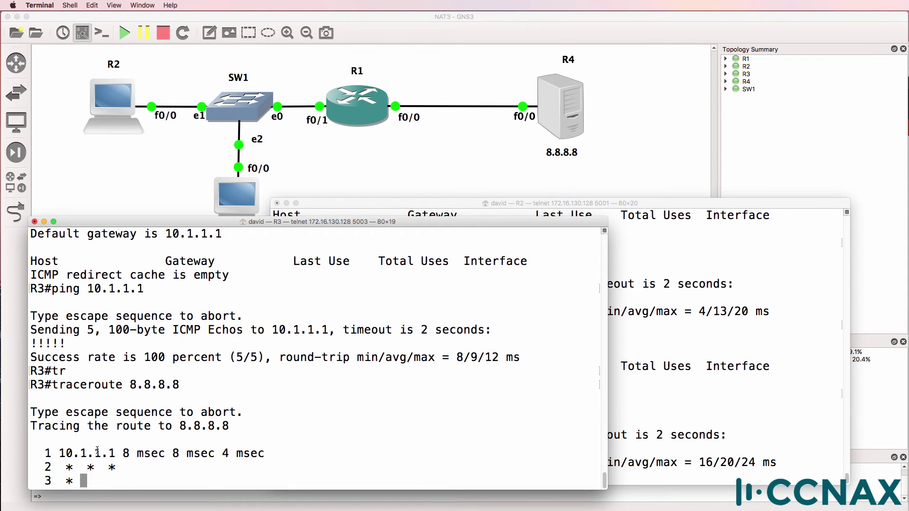
key(ctrl+shift+6)
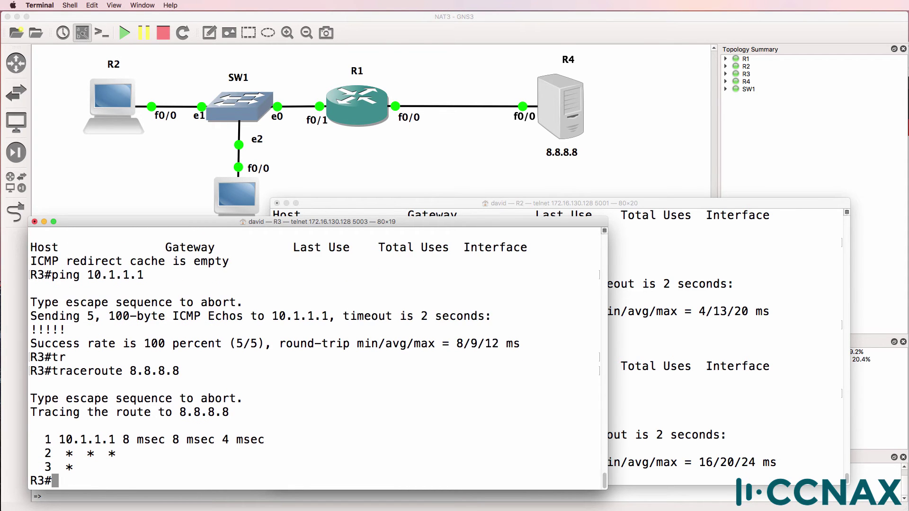
Step: Run sh ip int brief on R1, marking Fa0/1 at 10.1.1.1 and Fa0/0 at 8.8.8.254
click(630, 159)
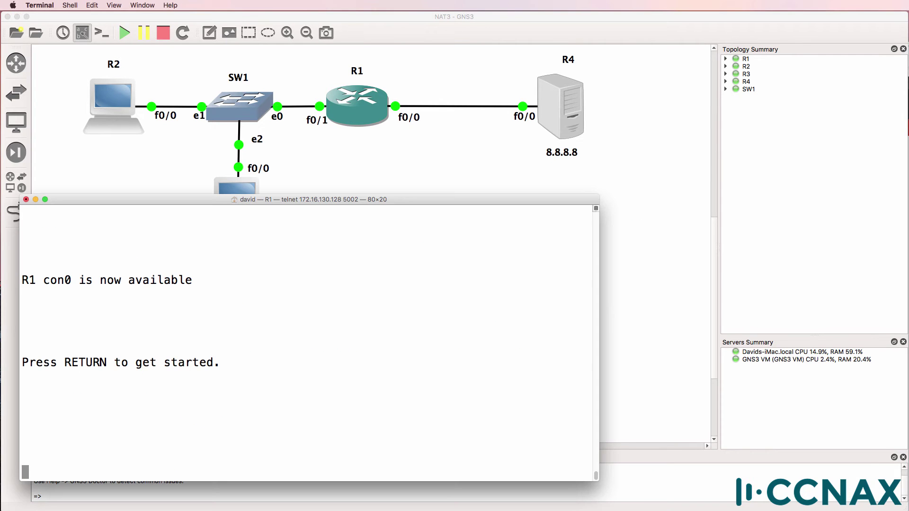
key(Return)
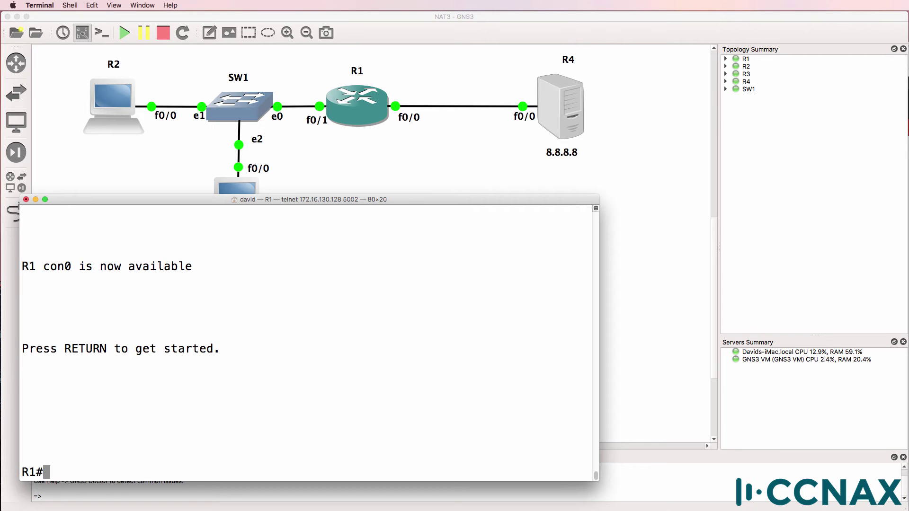
text(sh ip int brief)
key(Return)
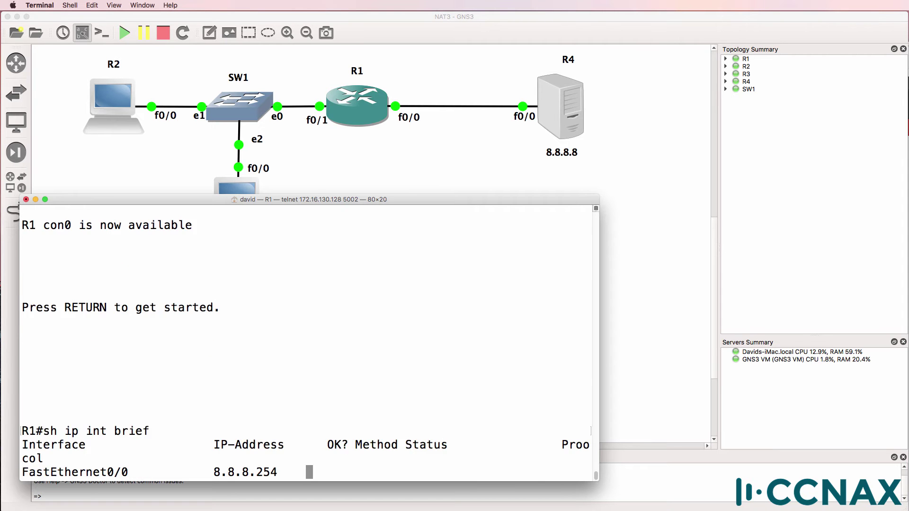
drag(207, 252, 291, 251)
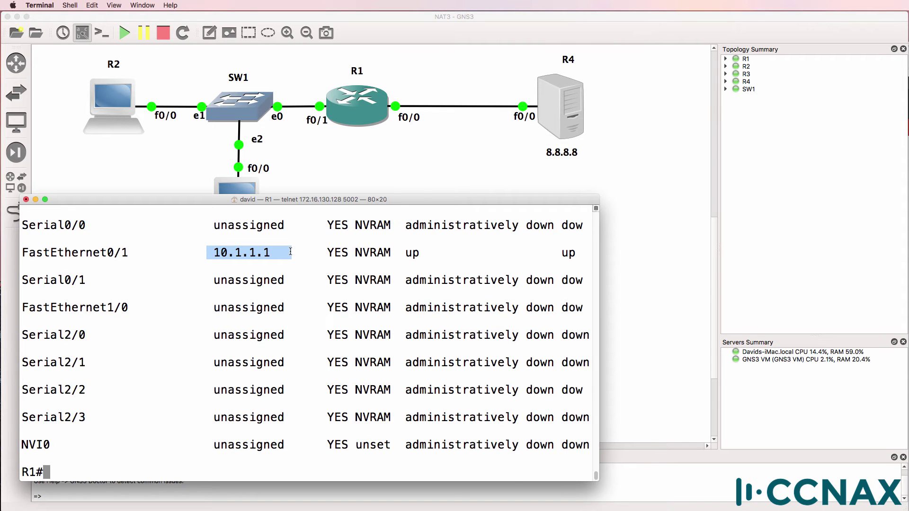
scroll(290, 252, up, 5)
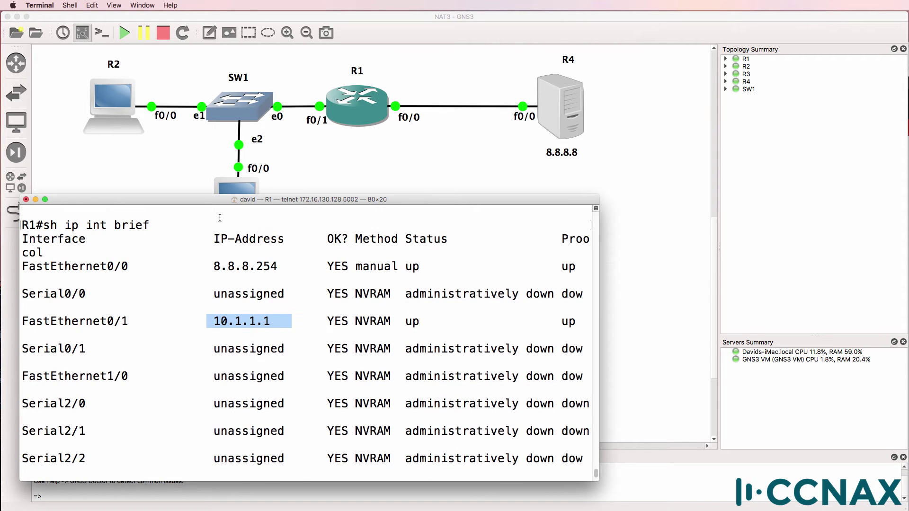
drag(207, 266, 299, 266)
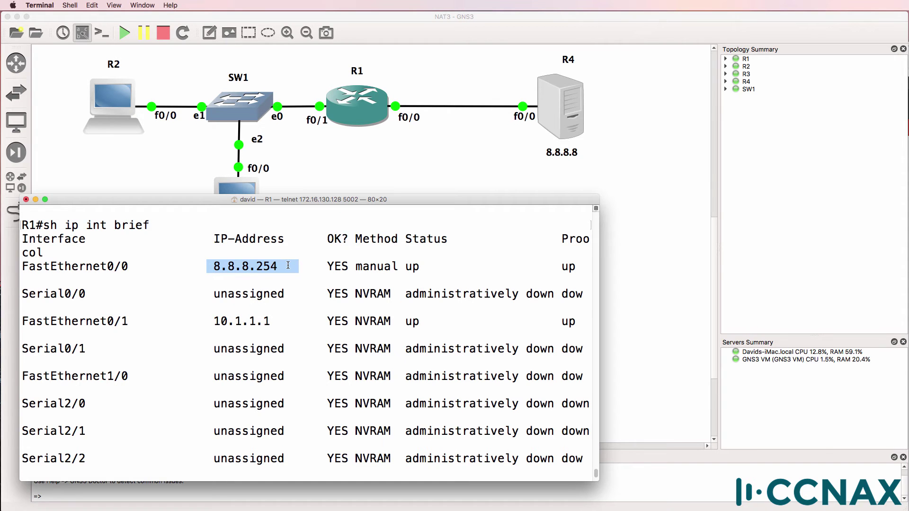
scroll(288, 266, down, 3)
drag(234, 200, 541, 194)
Step: Enable debug ip nat on R1 and re-ping 8.8.8.8 from R2, marking the translation lines
text(debig)
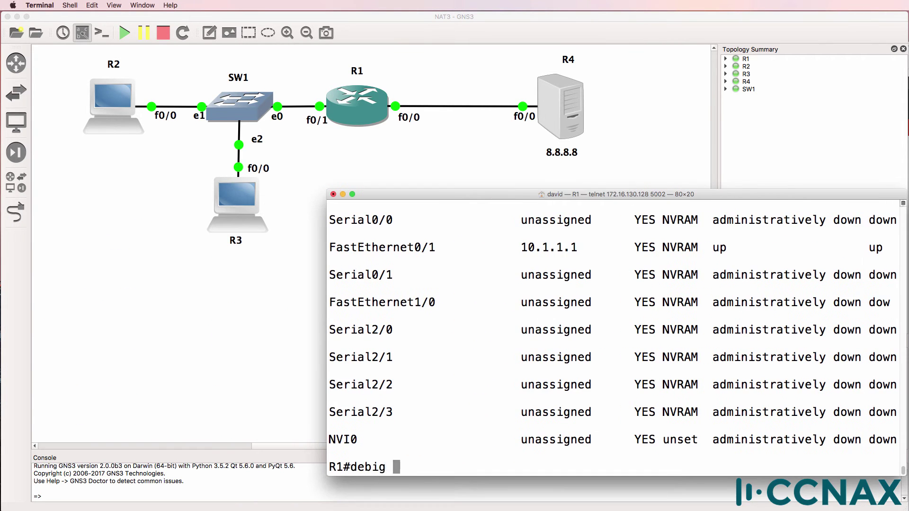
key(BackSpace)
text(ug ip nat)
key(Return)
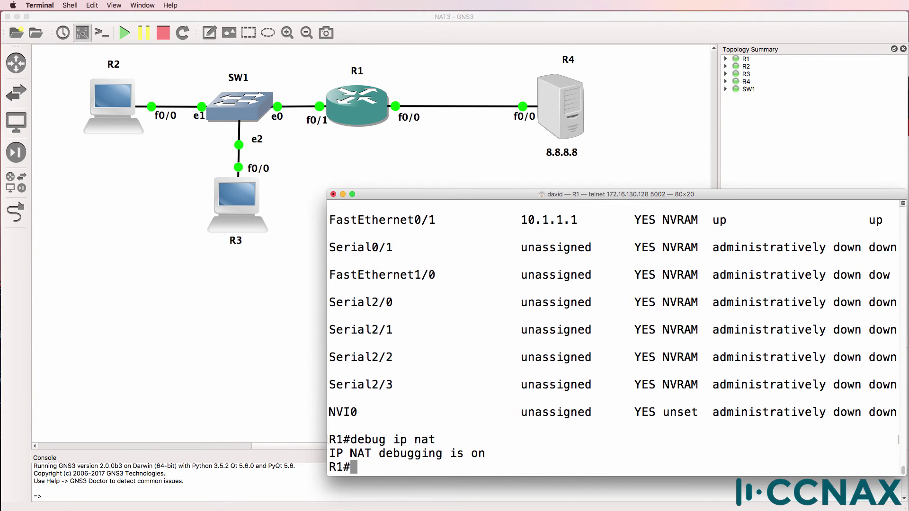
key(super+grave)
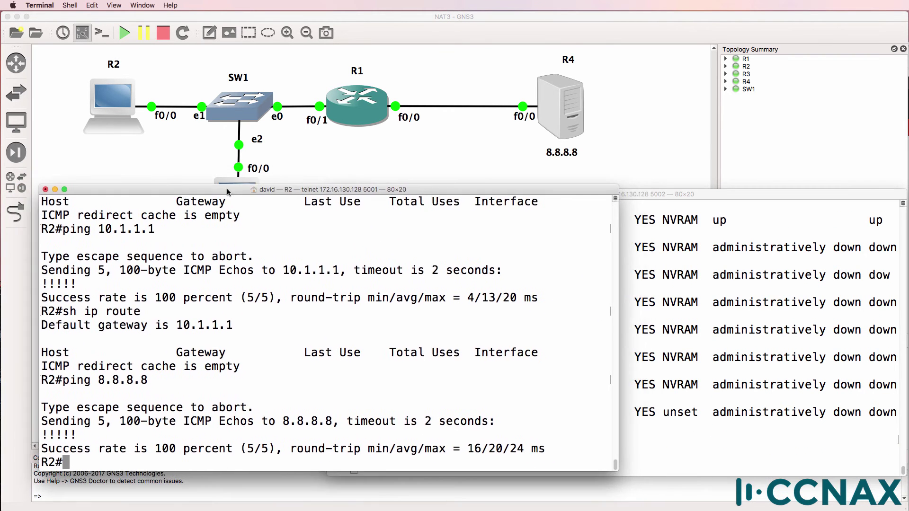
key(Up)
key(Return)
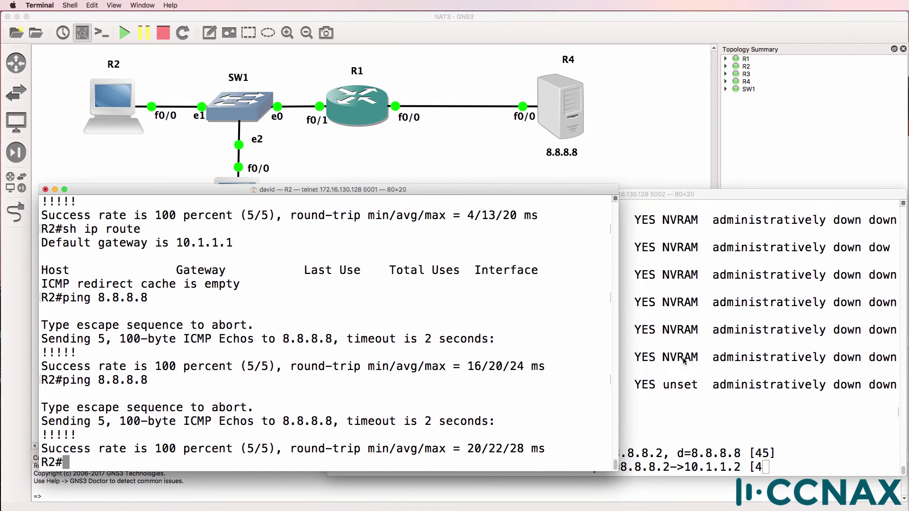
key(super+grave)
drag(527, 323, 781, 341)
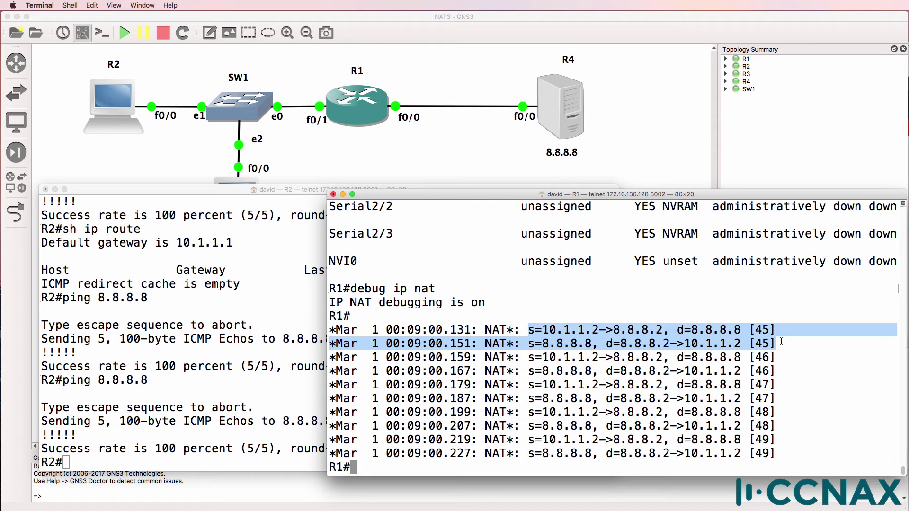
Step: Ping 8.8.8.8 from R3 again and watch it time out against R1's debug
key(super+grave)
key(Return)
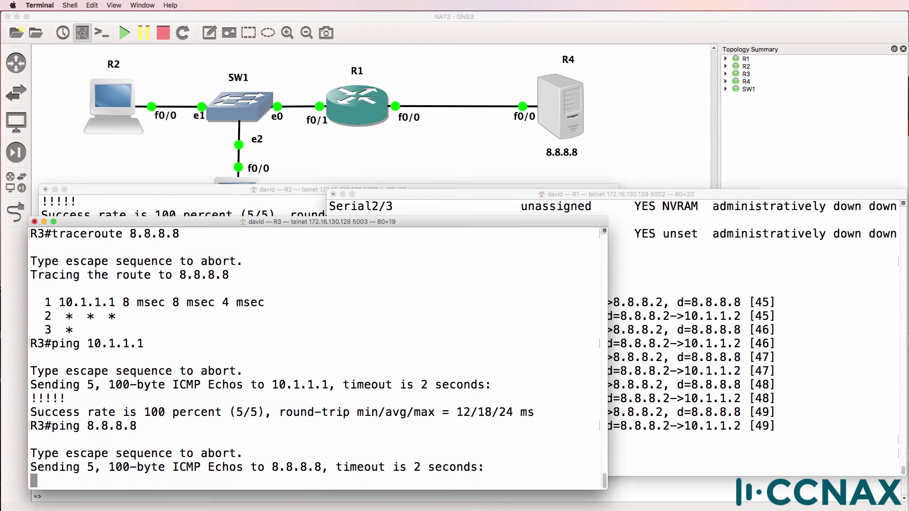
key(super+grave)
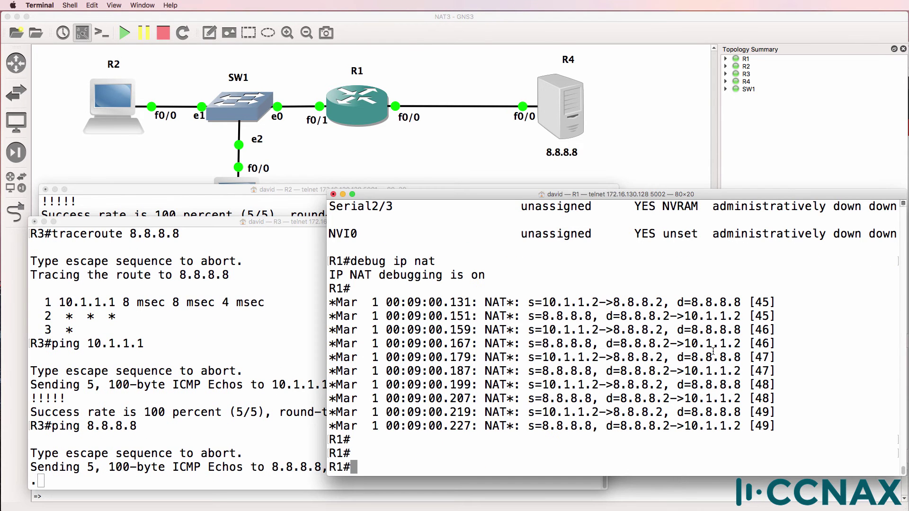
click(85, 377)
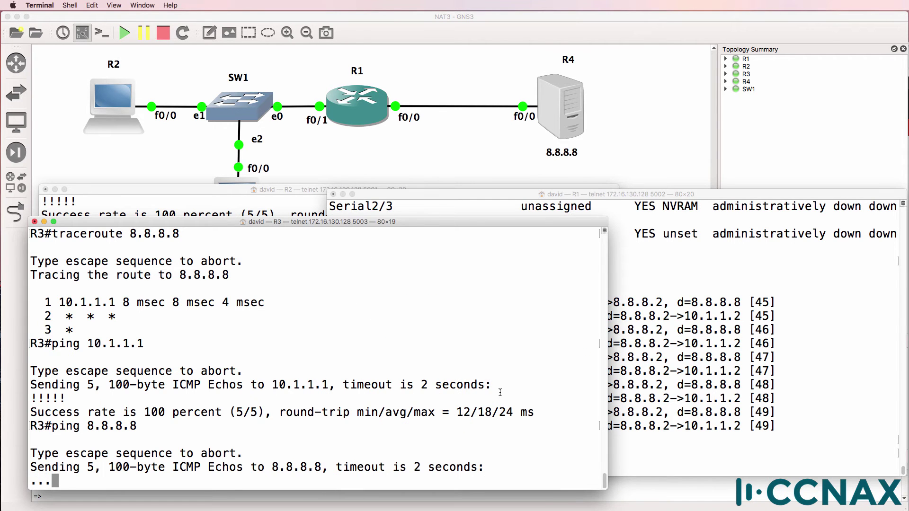
Step: List R1's NAT translations, marking the 8.8.8.2 to 10.1.1.2 entry
key(super+grave)
text(sh o[ m)
key(BackSpace)
key(BackSpace)
key(BackSpace)
key(BackSpace)
text(ip nat tr)
key(Tab)
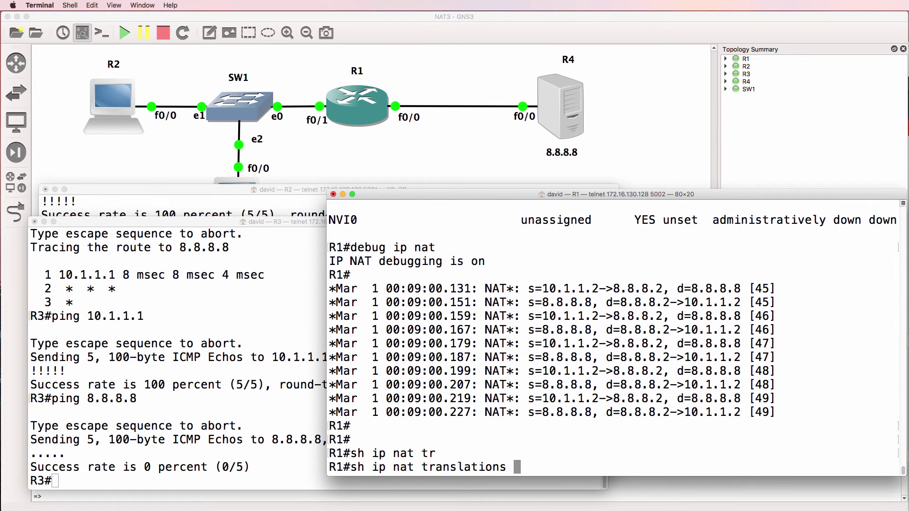
key(Return)
drag(364, 454, 573, 454)
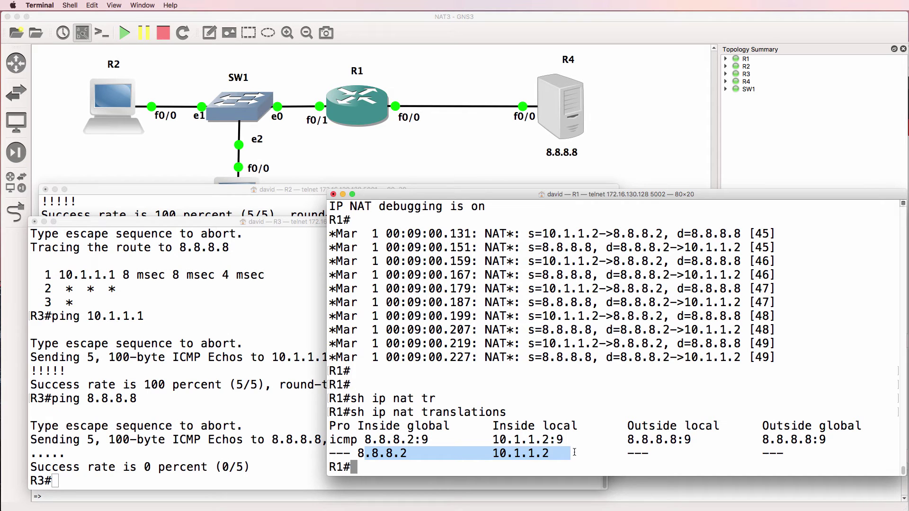
click(491, 455)
drag(491, 455, 560, 454)
Step: Run sh ip int brief on R2 and match its 10.1.1.2 address to R1's entry
click(226, 204)
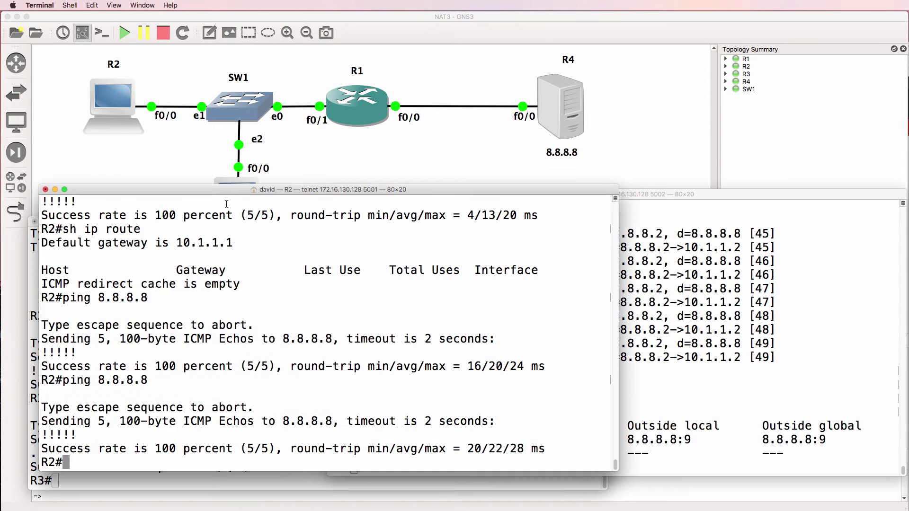
text(sh ip int brief)
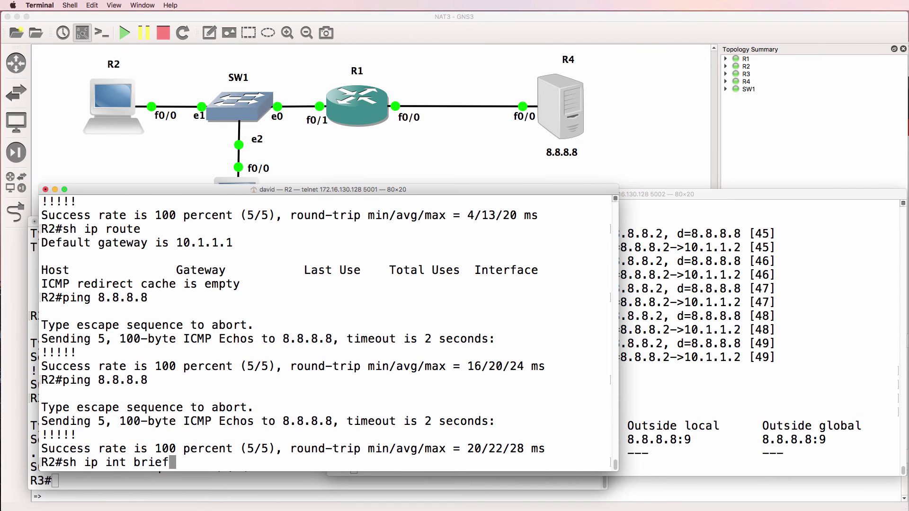
key(Return)
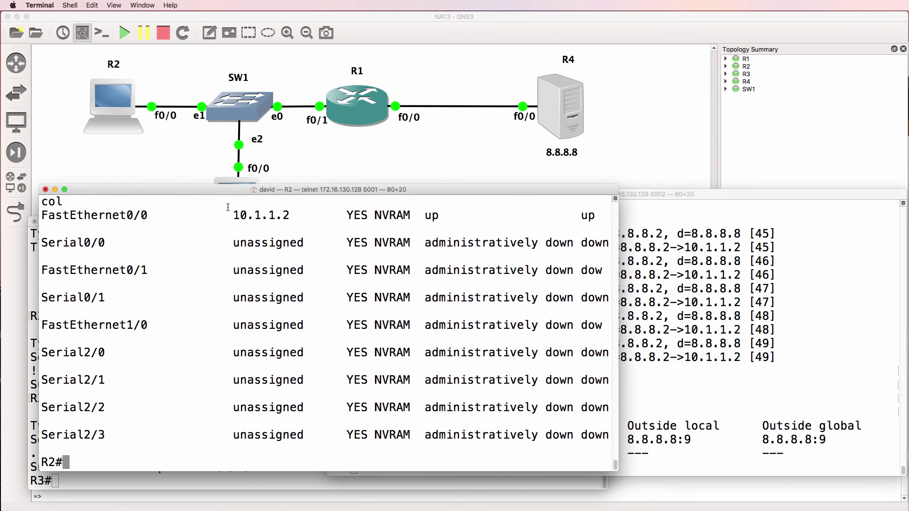
drag(227, 216, 311, 216)
drag(493, 453, 555, 453)
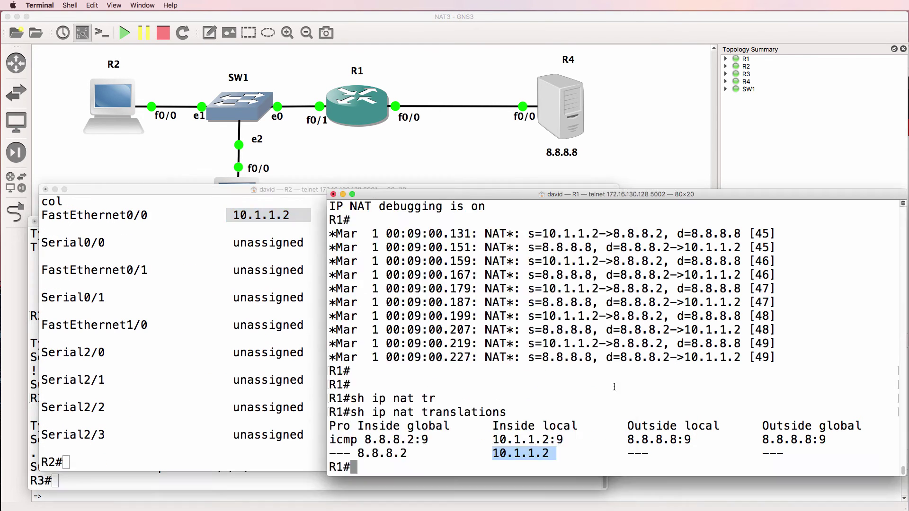
Step: Ping 8.8.8.8 from R2 again and re-list R1's NAT translations
click(200, 384)
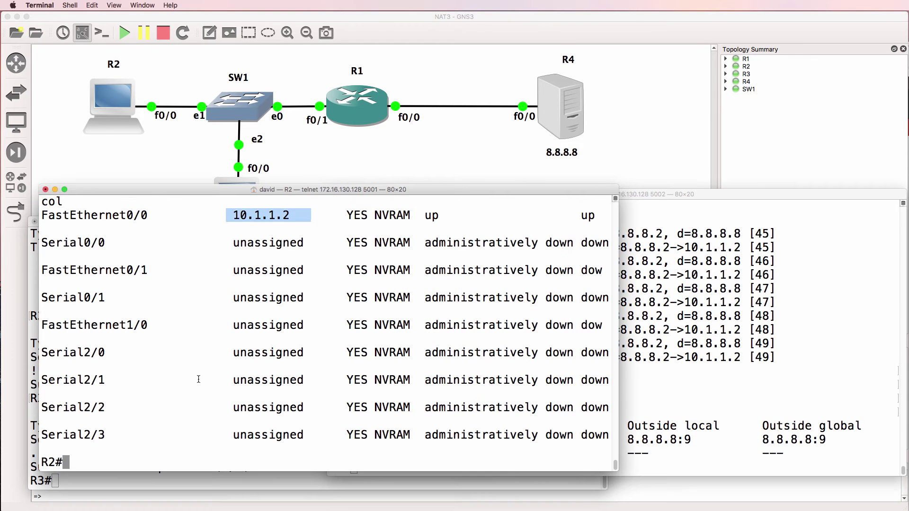
key(Up)
key(Up)
key(Return)
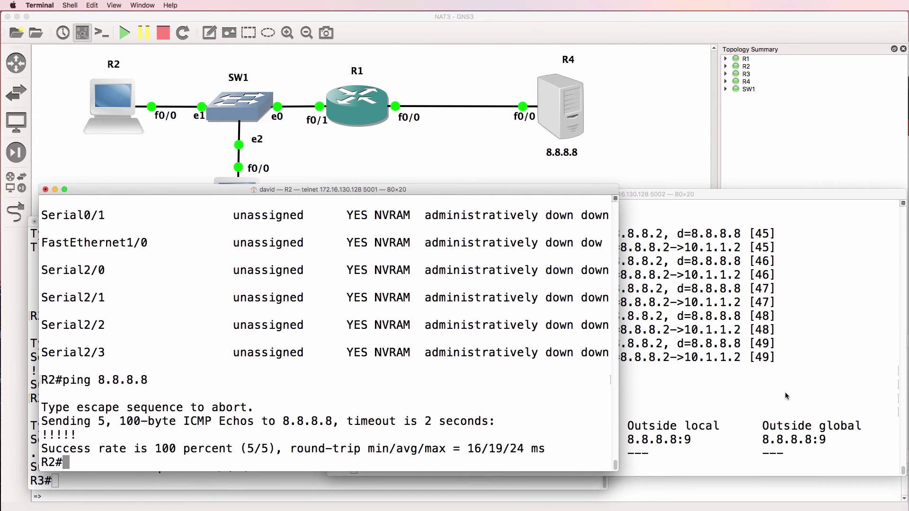
click(789, 392)
key(Up)
key(Return)
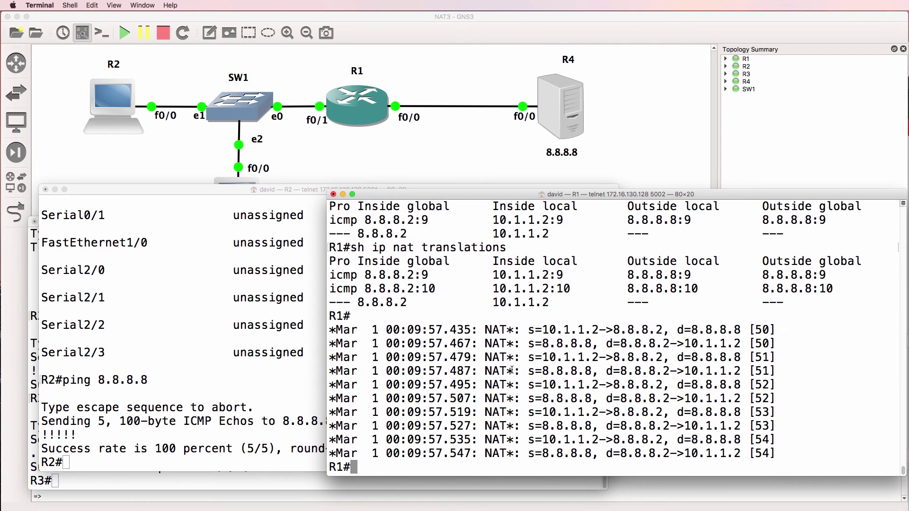
text(clear ip nat tr)
Step: Run clear ip nat translation * on R1 and confirm the translation table is empty
key(Tab)
text(*)
key(Return)
key(Up)
key(ctrl+a)
key(Delete)
key(Delete)
key(Delete)
key(Delete)
key(Delete)
text(sh)
key(ctrl+e)
key(BackSpace)
key(BackSpace)
text(s)
key(Return)
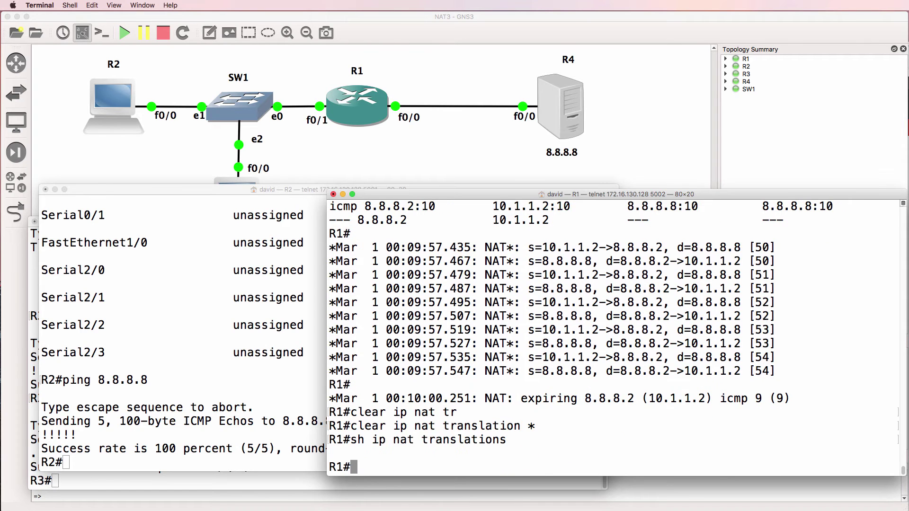
Step: Ping 8.8.8.8 from R3, now succeeding as R1's debug translates 10.1.1.3 to 8.8.8.2
click(215, 478)
key(Up)
key(Return)
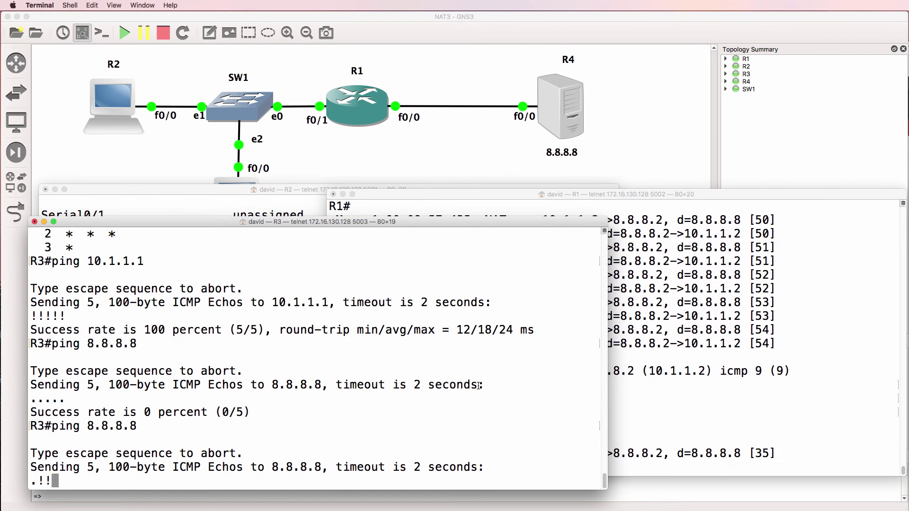
click(714, 356)
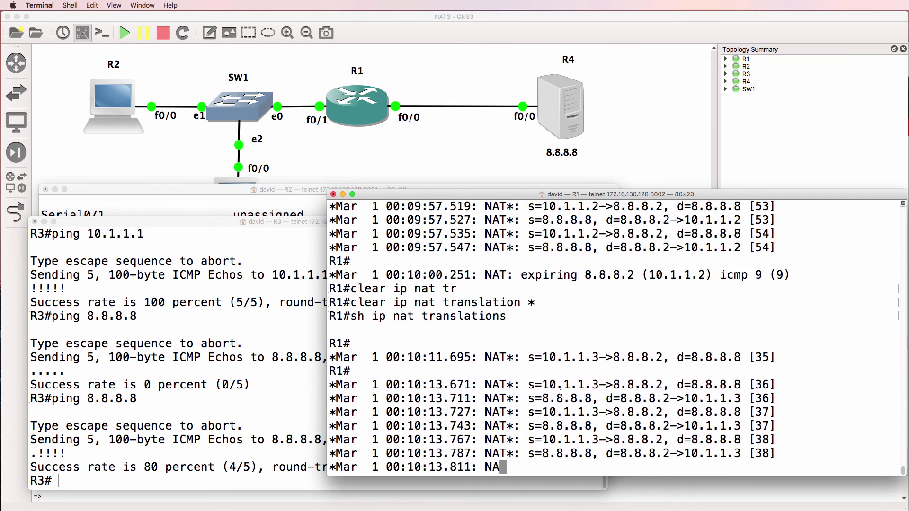
drag(387, 321, 709, 454)
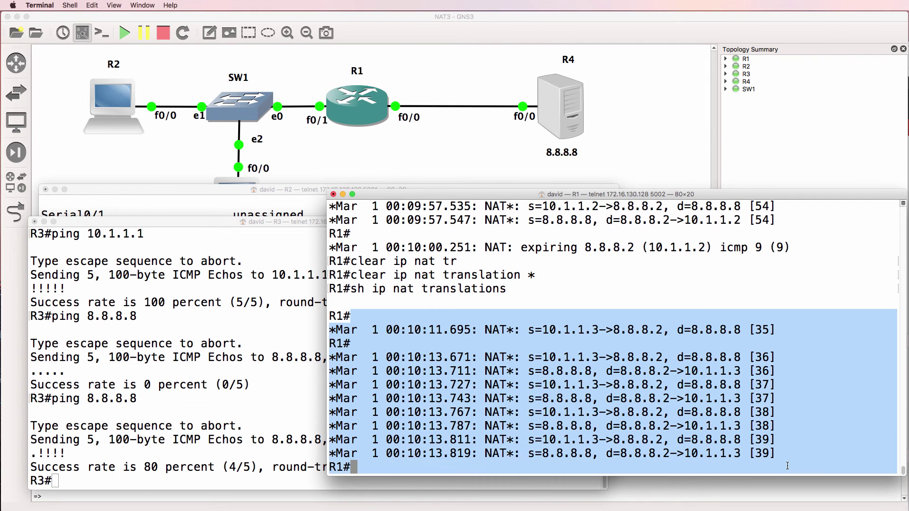
click(72, 462)
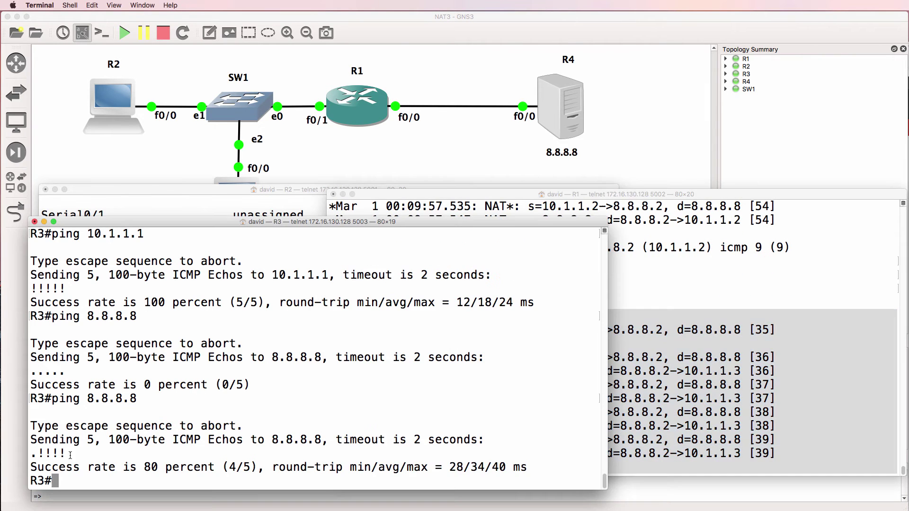
double_click(38, 453)
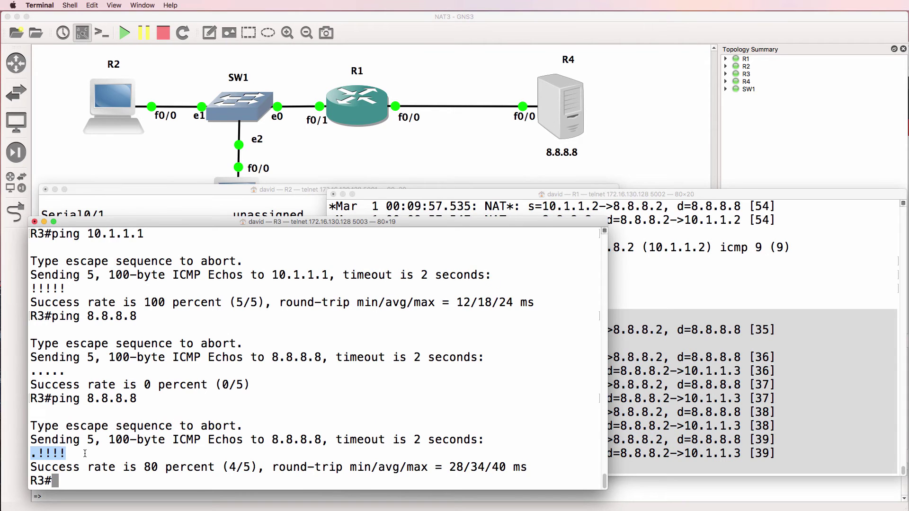
click(162, 194)
key(Up)
Step: Ping 8.8.8.8 from R2, which fails, then rerun clear ip nat translation * on R1
key(Return)
click(837, 281)
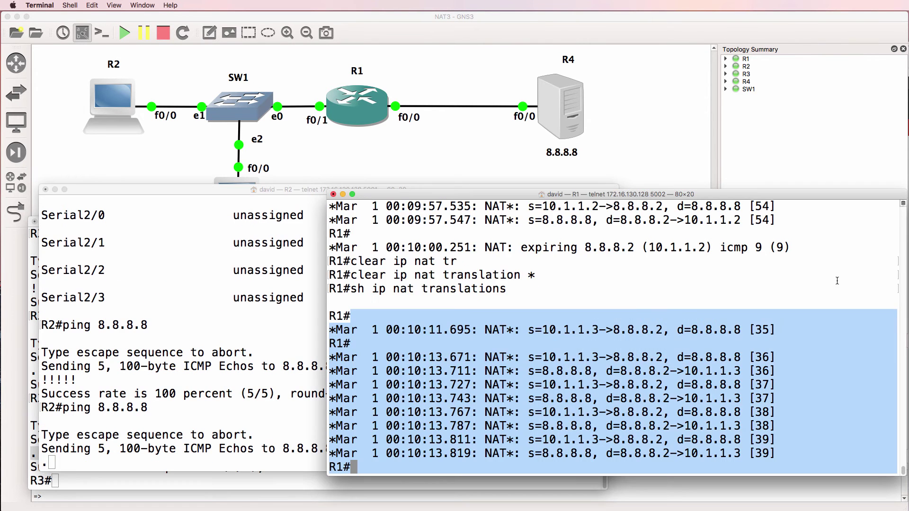
key(Return)
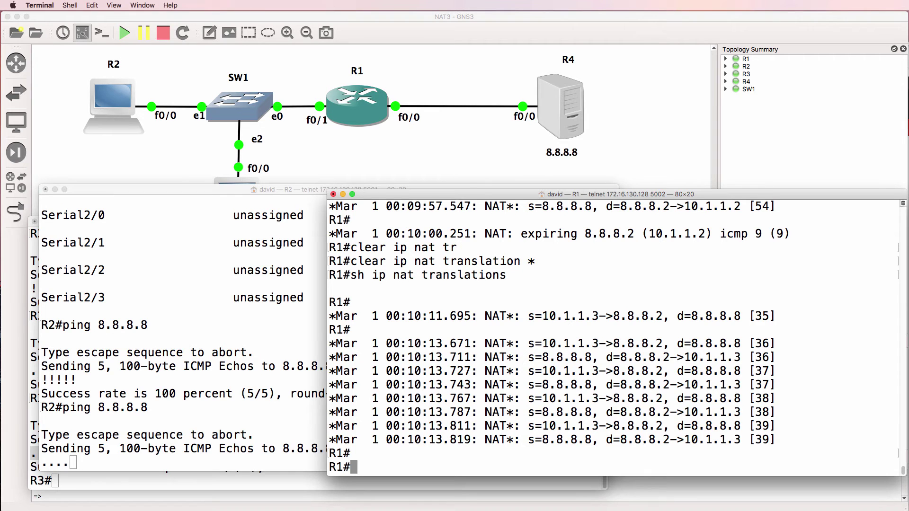
key(Up)
key(Up)
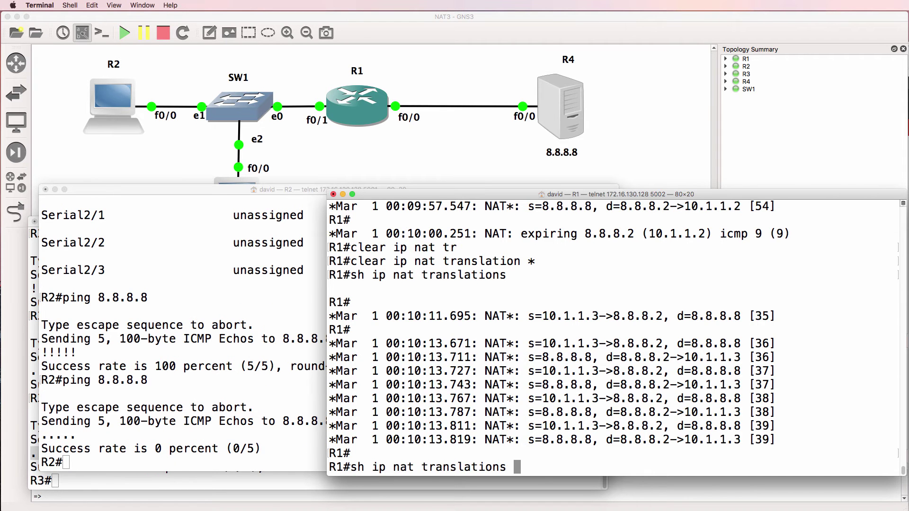
key(Return)
key(super+grave)
Step: Ping 8.8.8.8 from R2, now succeeding, then from R3, now failing
key(Up)
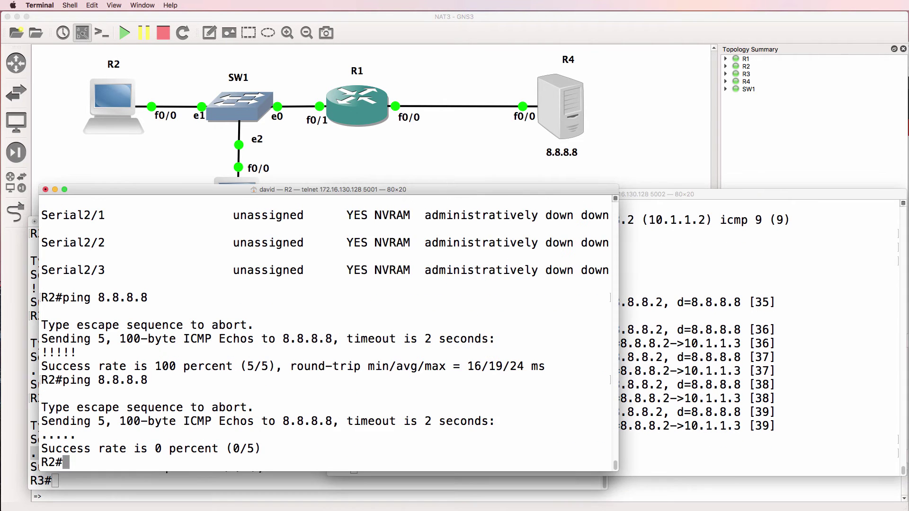
key(Return)
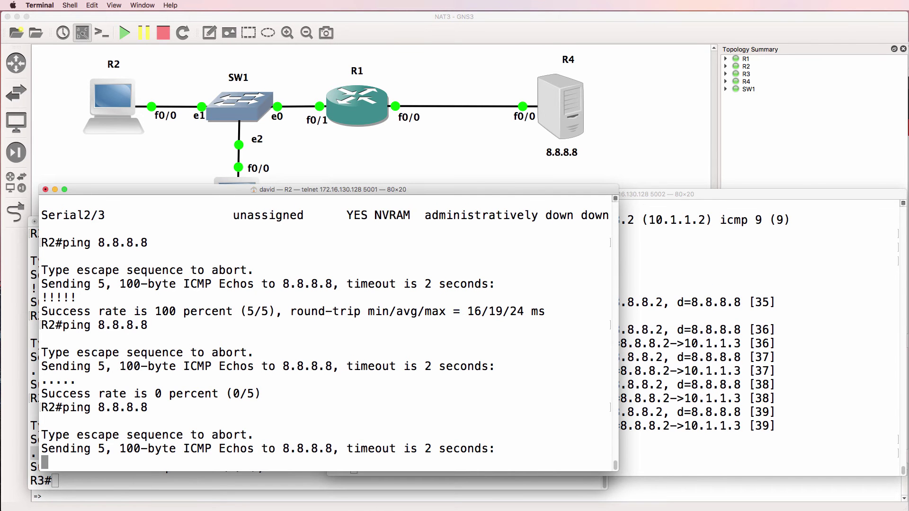
key(super+grave)
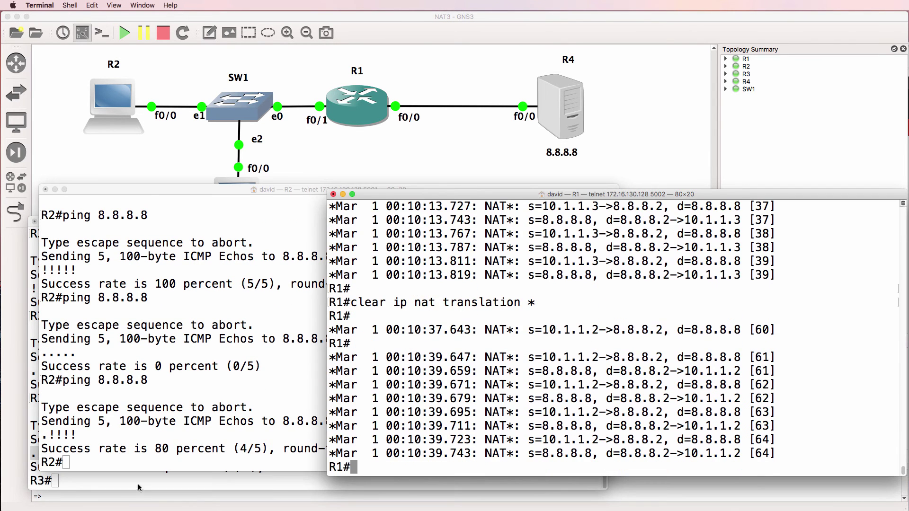
click(140, 482)
key(Up)
key(Return)
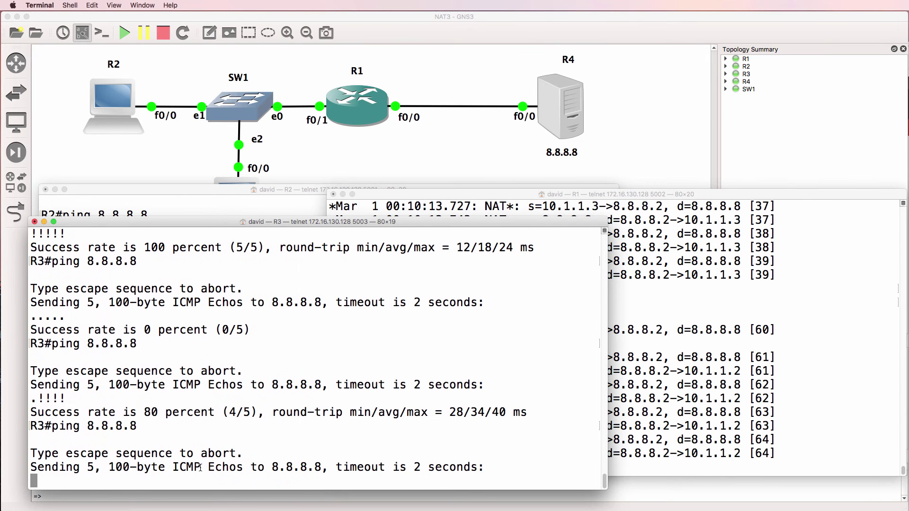
click(638, 396)
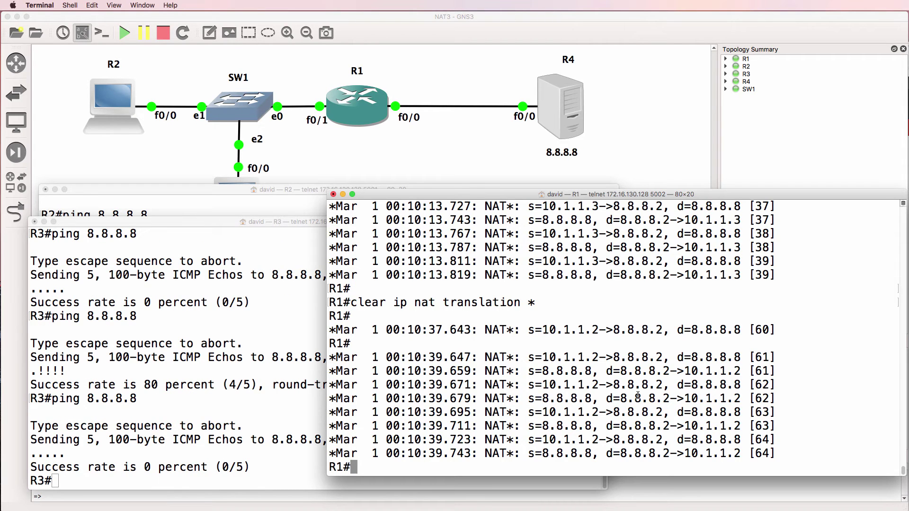
Step: Page through R1's sh run, marking Fa0/0 at 8.8.8.254 with ip nat outside
text(sh run)
key(Return)
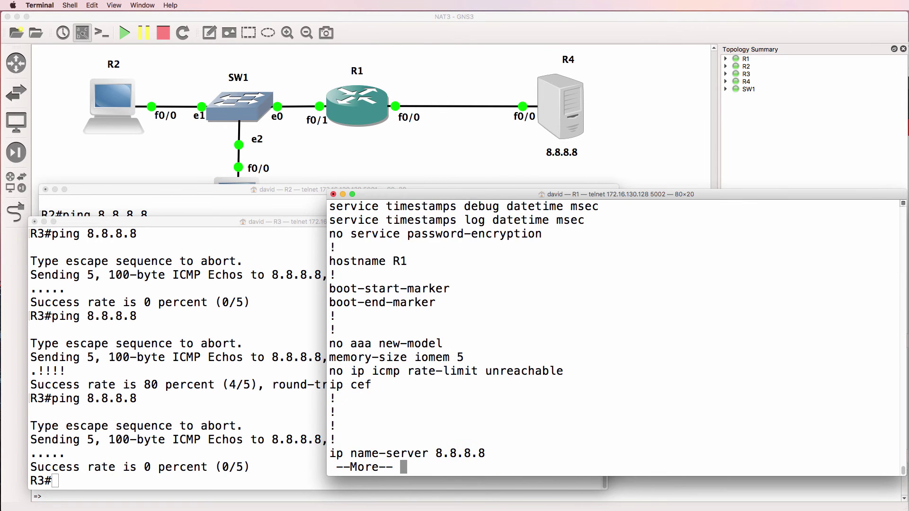
key(Return)
key(space)
key(space)
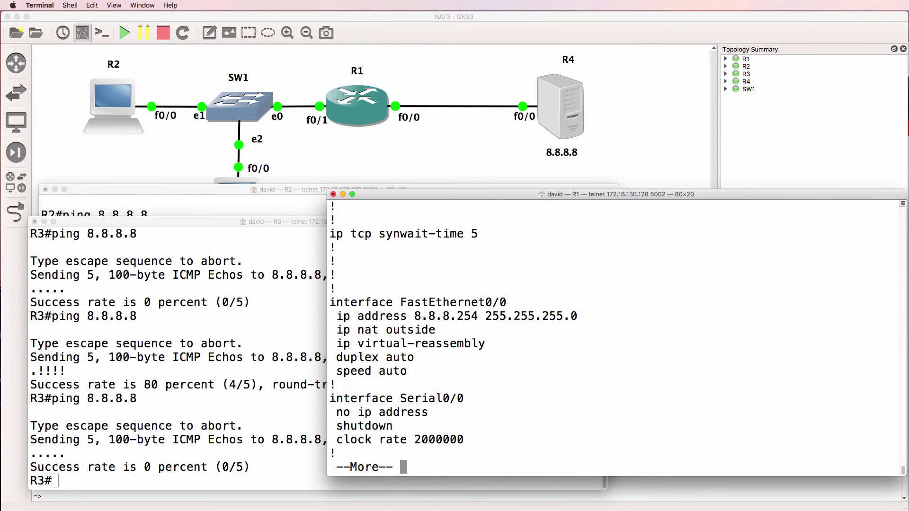
key(Return)
key(Return)
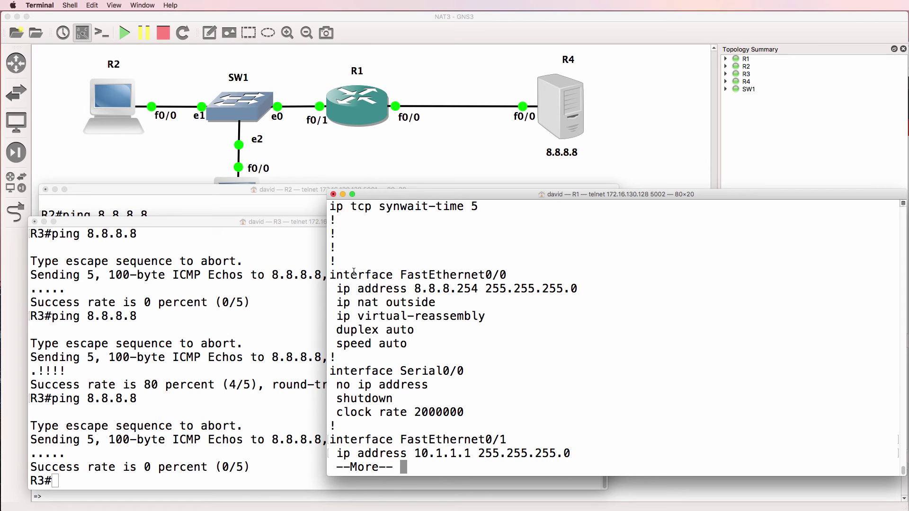
drag(337, 286, 585, 284)
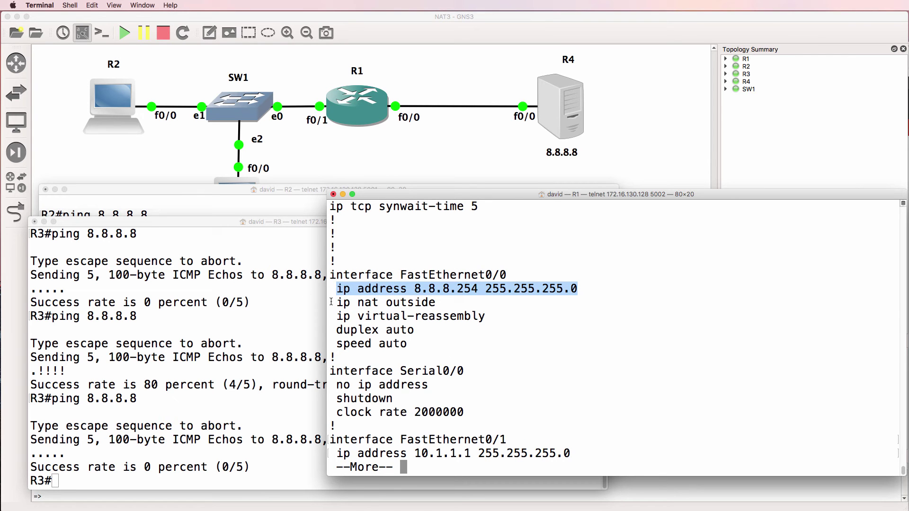
drag(331, 300, 523, 304)
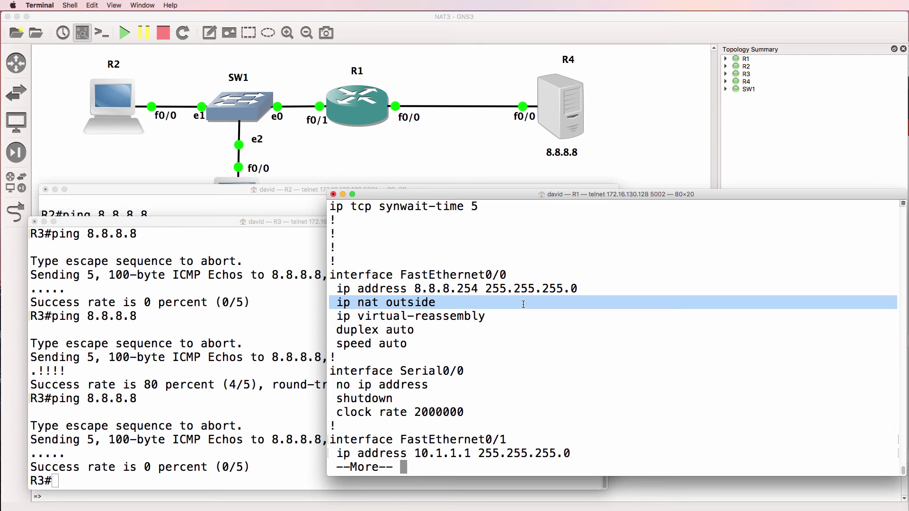
Step: Mark Fa0/1 at 10.1.1.1 with ip nat inside, then page on to the mypool settings
key(Return)
key(Return)
key(Return)
key(Return)
key(Return)
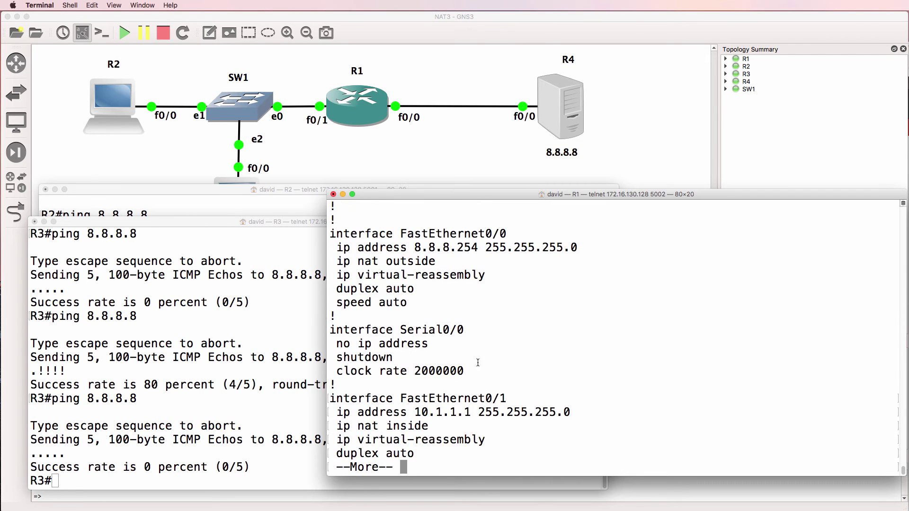
drag(334, 372, 603, 384)
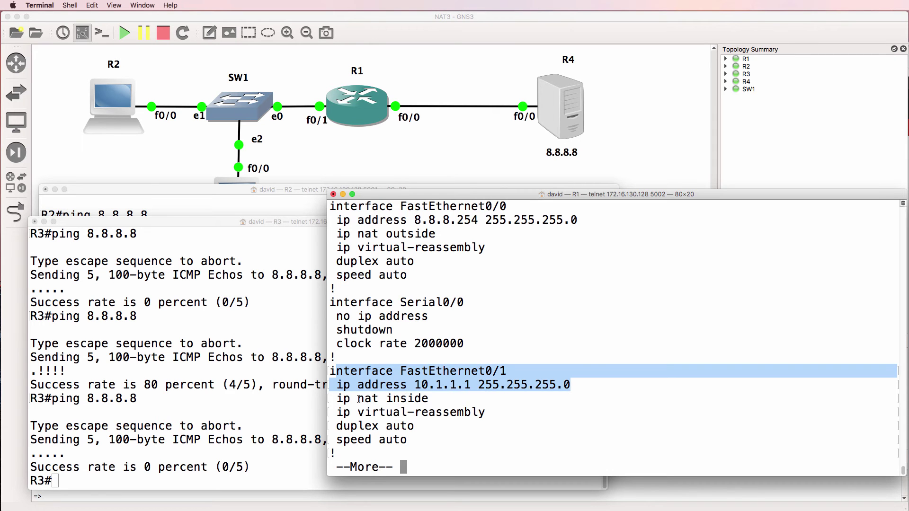
drag(334, 398, 479, 397)
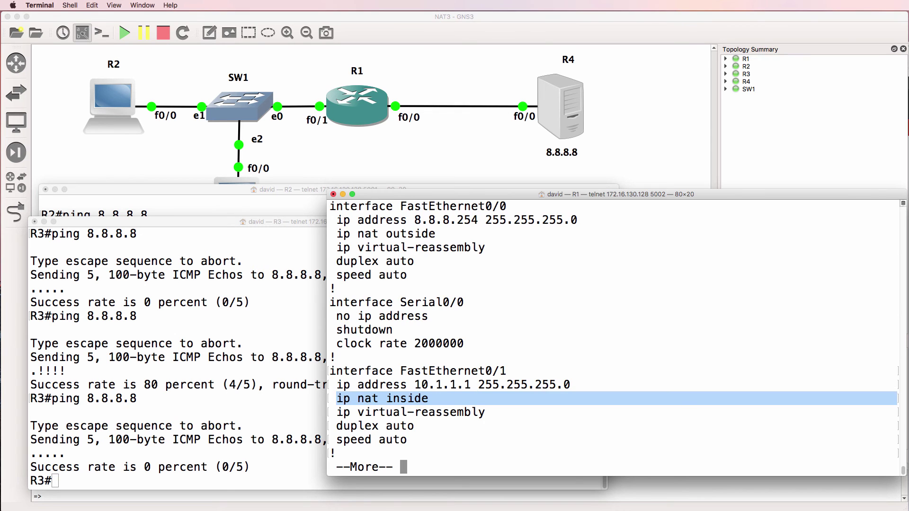
key(space)
key(space)
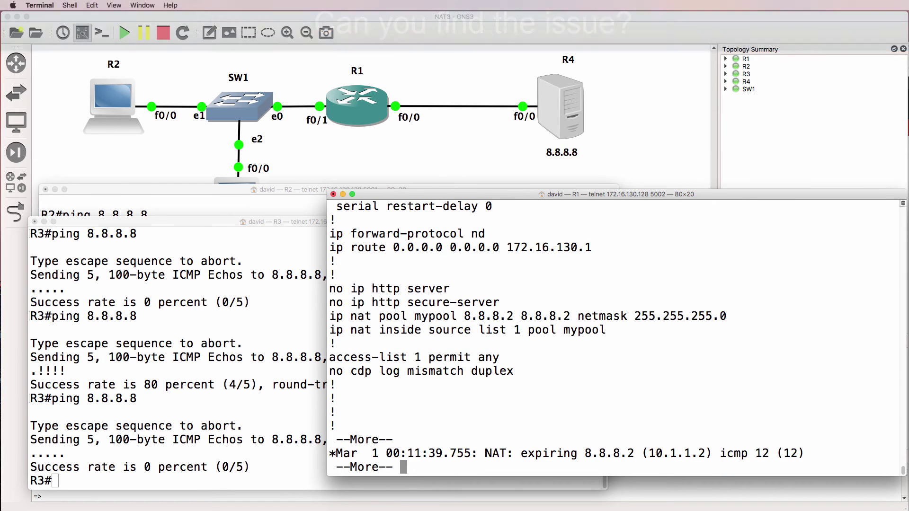
Step: Clear R1's NAT translations and re-ping 8.8.8.8 from R3, marking the successful replies
text(qclear ip n)
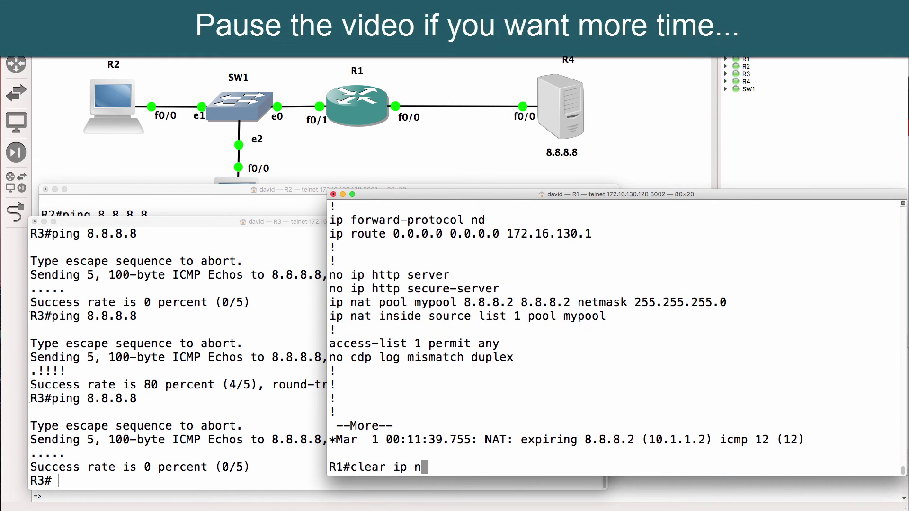
text(at tr)
key(Tab)
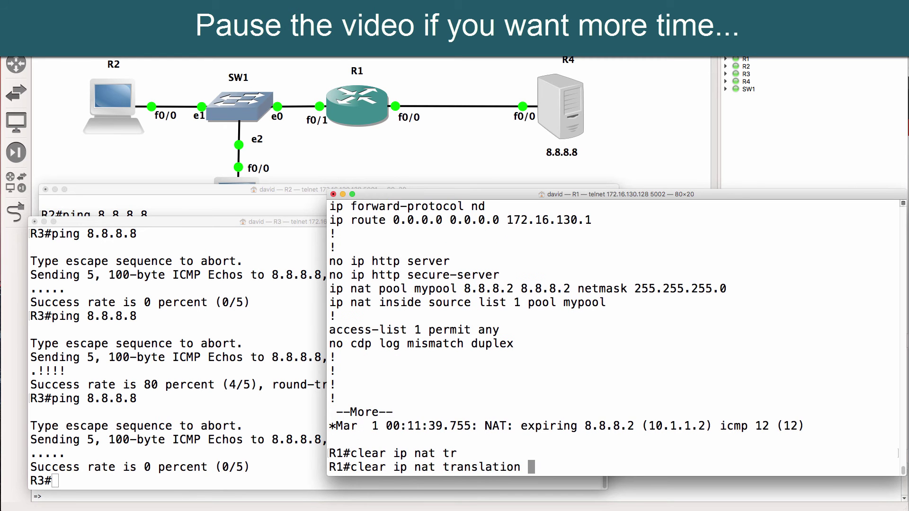
text(*)
key(Return)
click(264, 416)
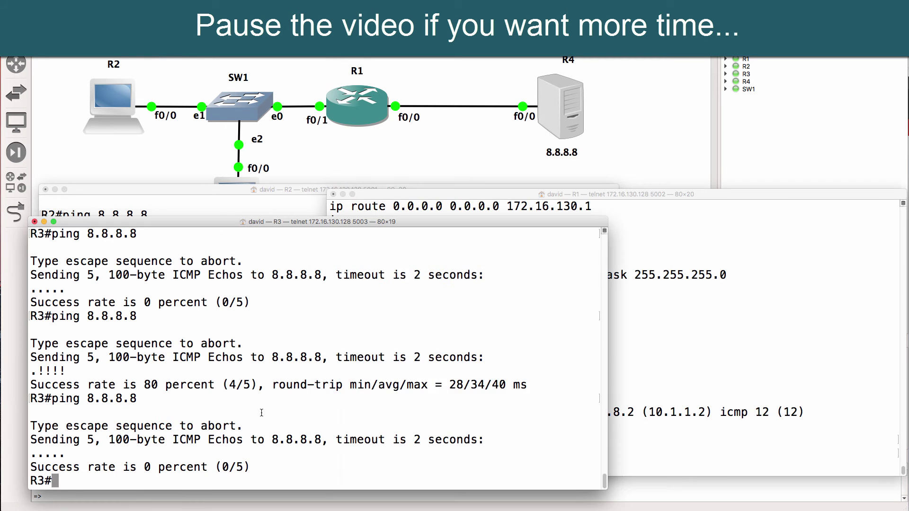
key(Up)
key(Return)
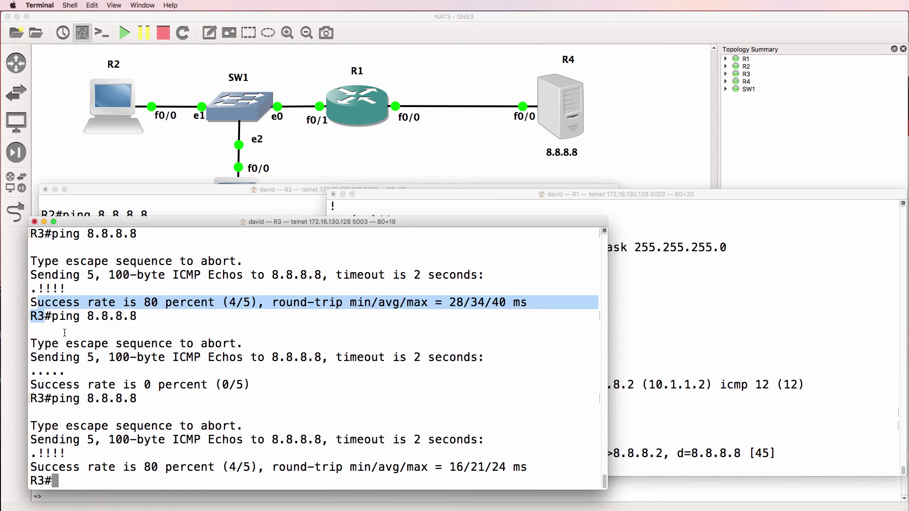
drag(30, 302, 122, 384)
drag(82, 453, 20, 455)
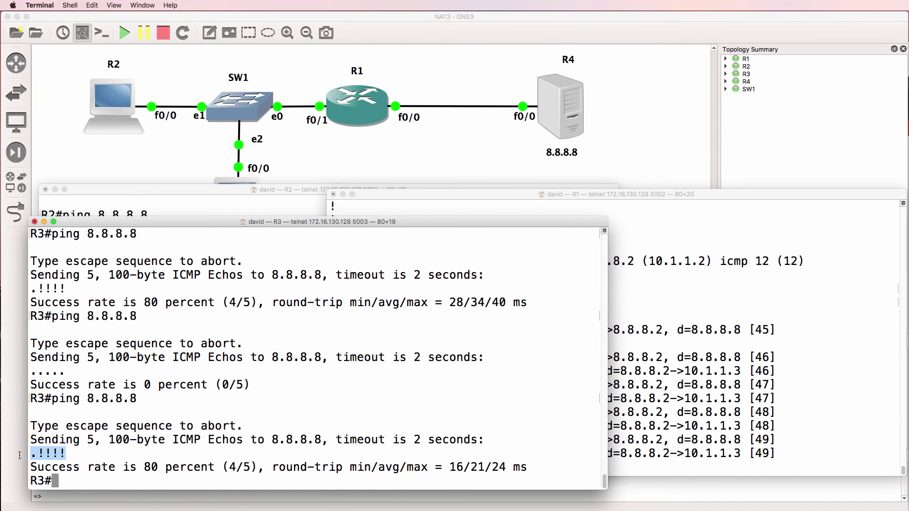
Step: List R1's NAT translations, marking 10.1.1.3 mapped to 8.8.8.2
click(751, 372)
text(sh ip )
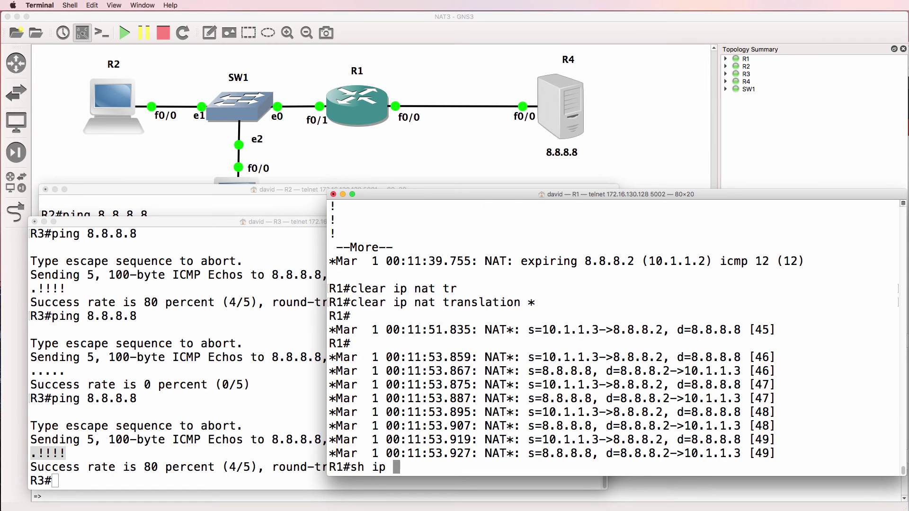
text(nat tr)
key(Tab)
key(Return)
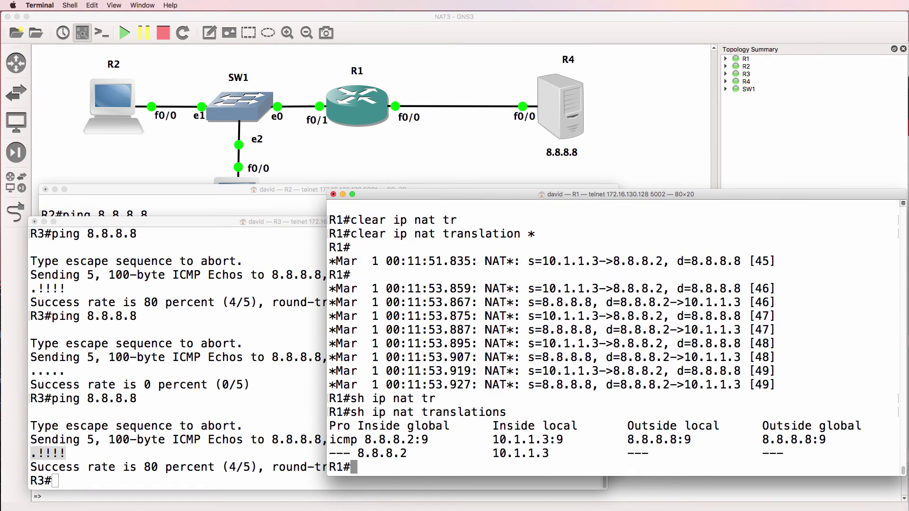
drag(479, 453, 633, 452)
key(Up)
key(Up)
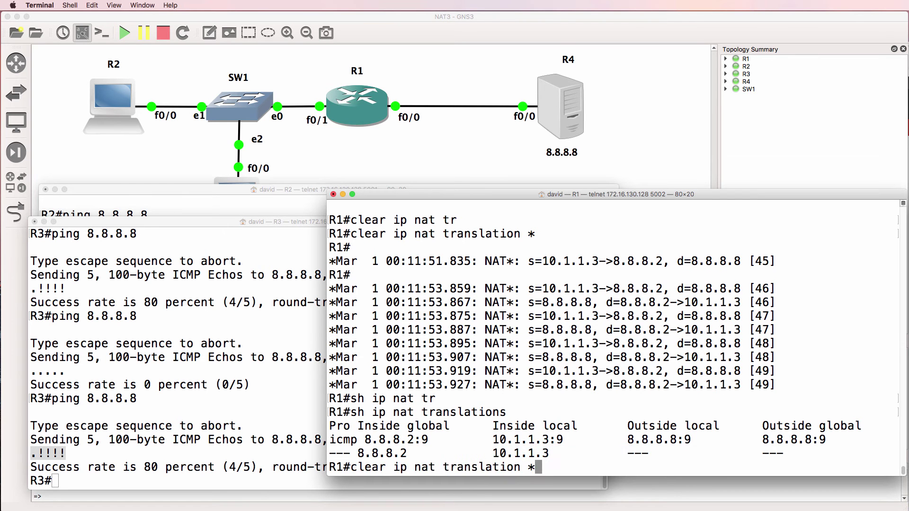
Step: Display R1's running configuration with 'sh run' and page down to the NAT section
key(ctrl+u)
text(sh run)
key(Return)
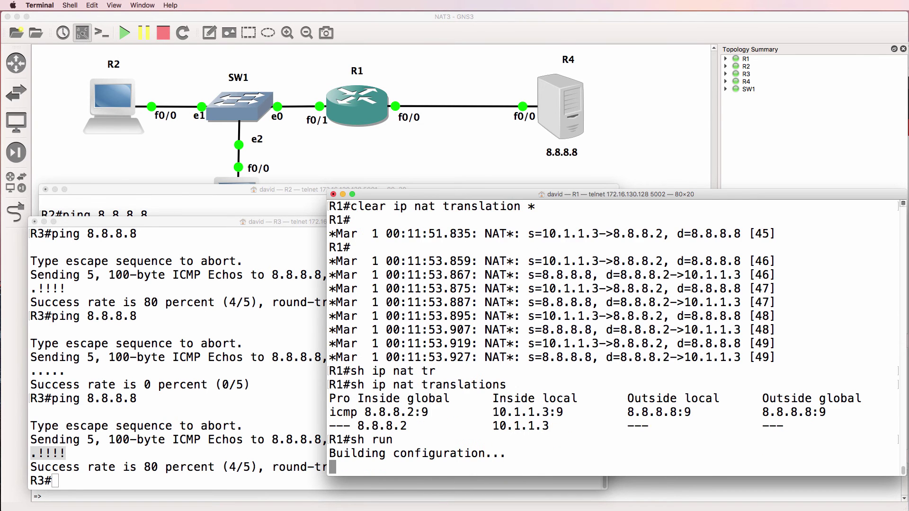
key(space)
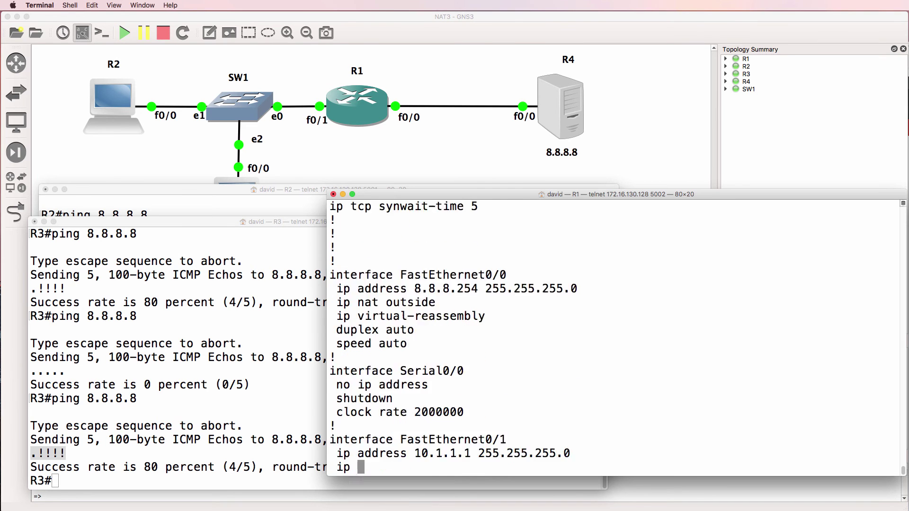
key(space)
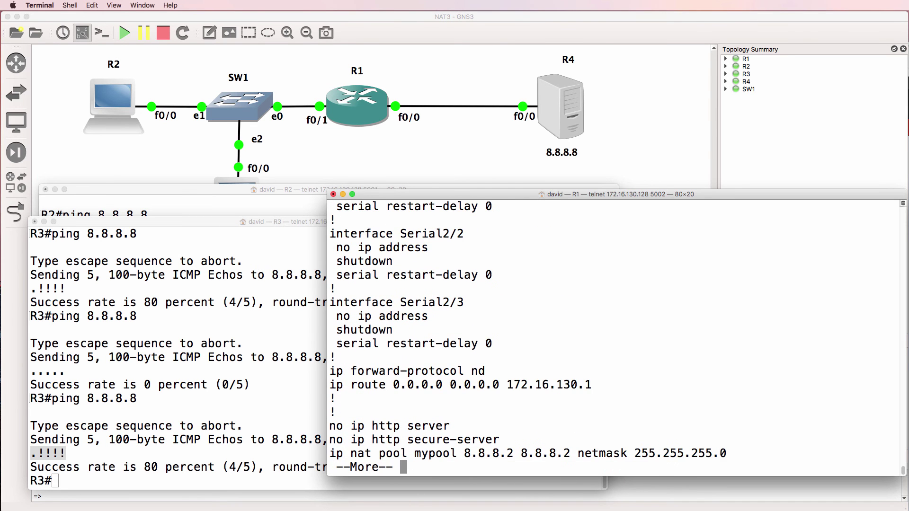
key(Return)
key(Return)
key(Return)
key(Return)
key(Return)
key(Return)
key(Return)
key(Return)
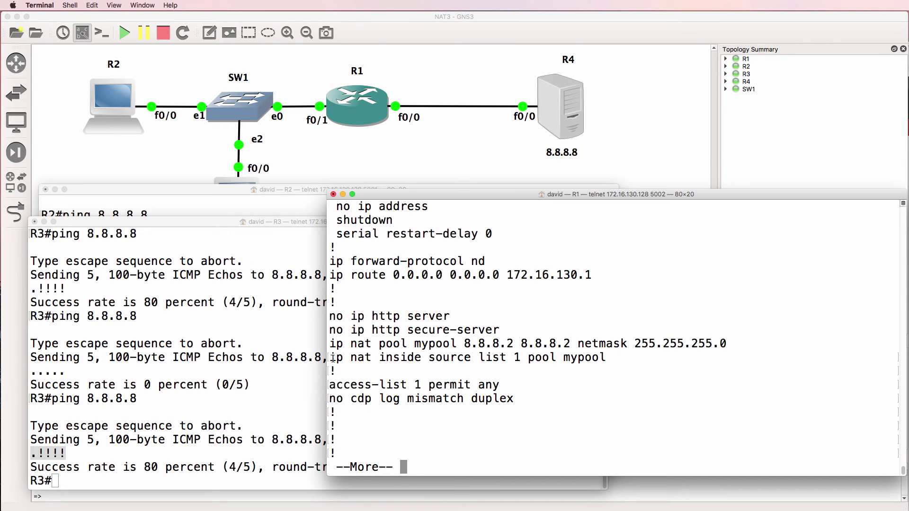
Step: Point out the NAT rule using pool mypool, whose range is only 8.8.8.2, then enter configuration mode
drag(332, 357, 528, 359)
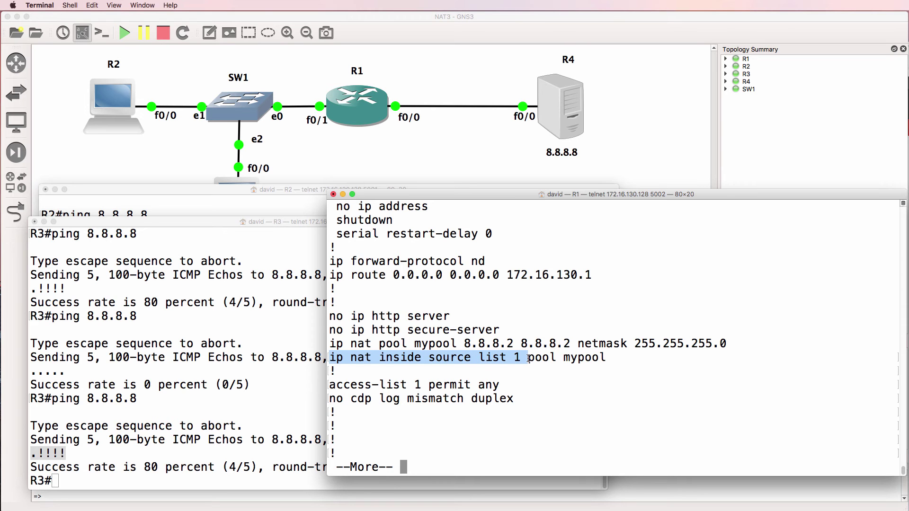
drag(332, 385, 500, 381)
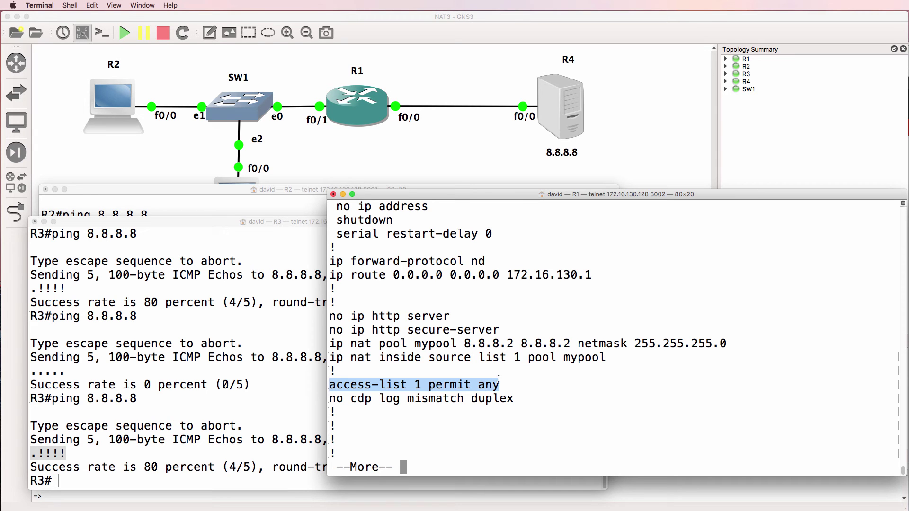
drag(514, 357, 619, 355)
drag(564, 358, 617, 358)
drag(329, 344, 514, 344)
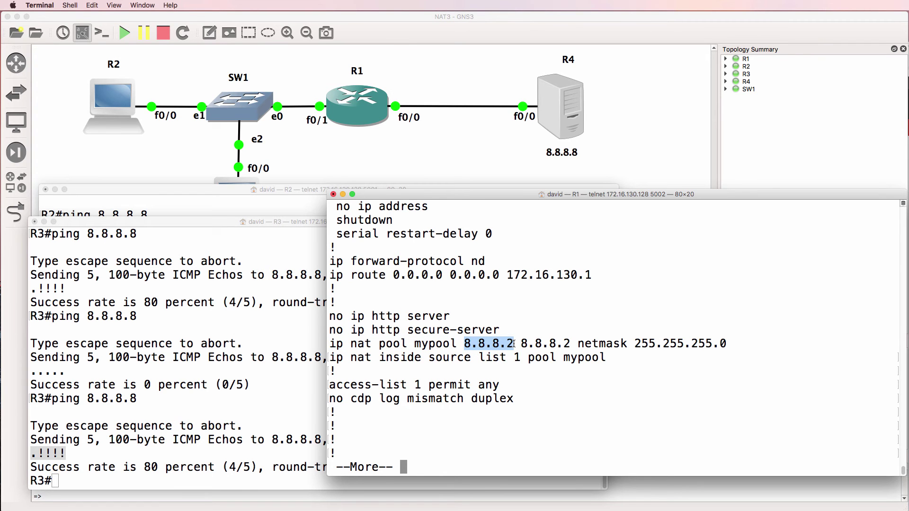
drag(513, 344, 572, 340)
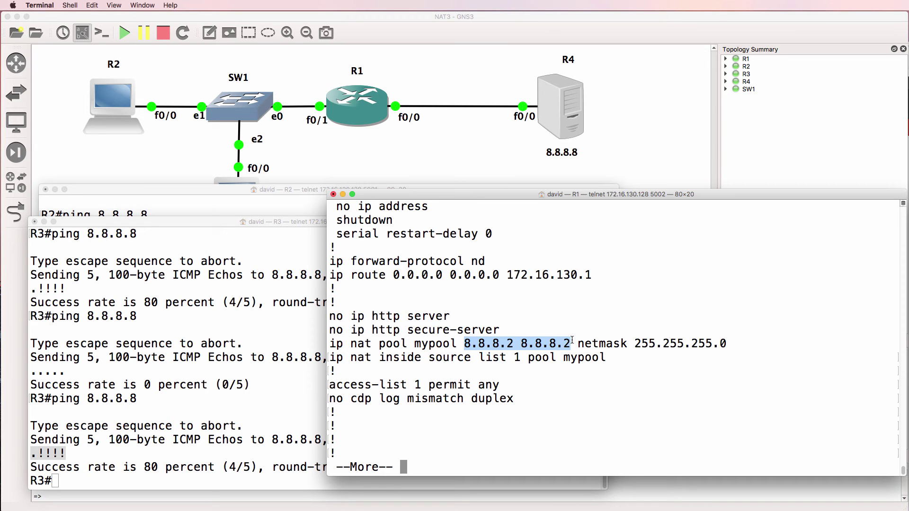
text(q)
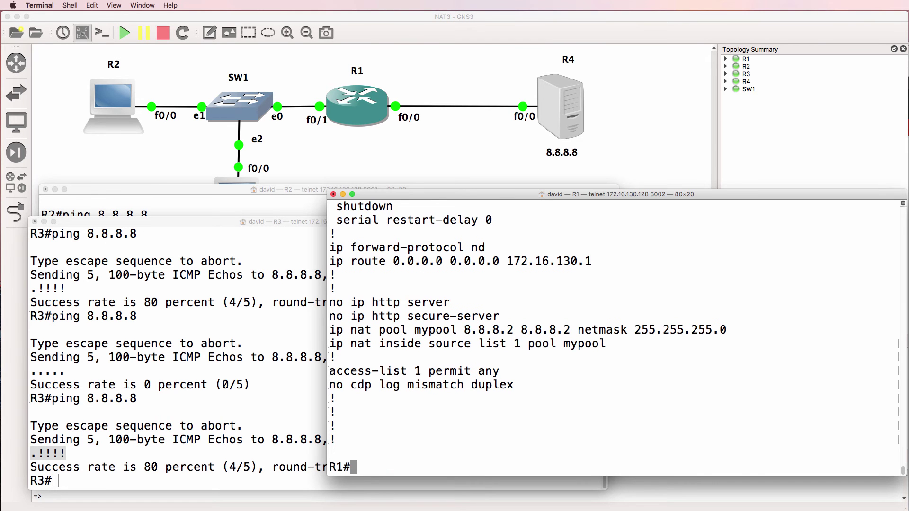
text(conf t)
key(Return)
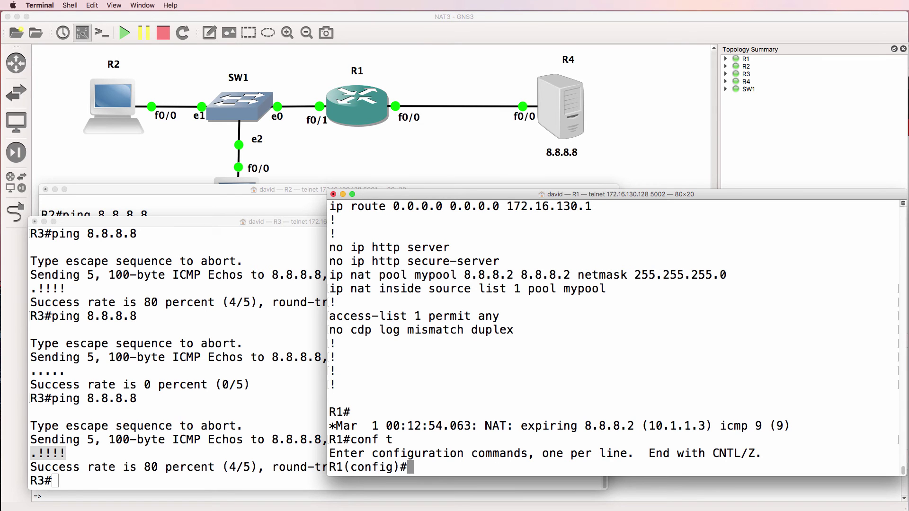
Step: Try removing pool mypool by pasting its 'ip nat pool' line after 'no'
text(no)
drag(737, 271, 331, 273)
right_click(331, 273)
click(372, 324)
right_click(532, 361)
click(549, 371)
key(Return)
Step: Clear all of R1's NAT translations with 'do clear ip nat tran *'
key(Up)
key(Down)
text(do clear)
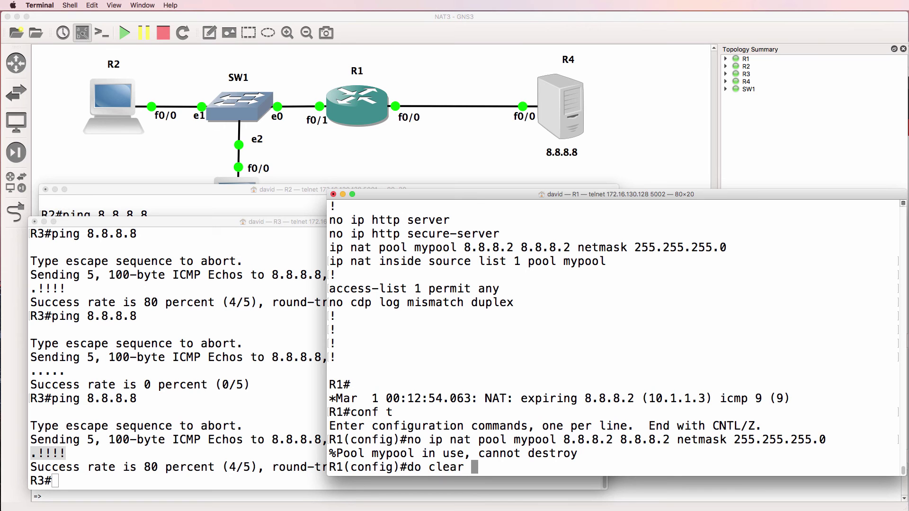
key(BackSpace)
key(BackSpace)
key(BackSpace)
text(ear ip nat t)
key(BackSpace)
text(*)
key(Return)
key(Up)
key(BackSpace)
text(tran *)
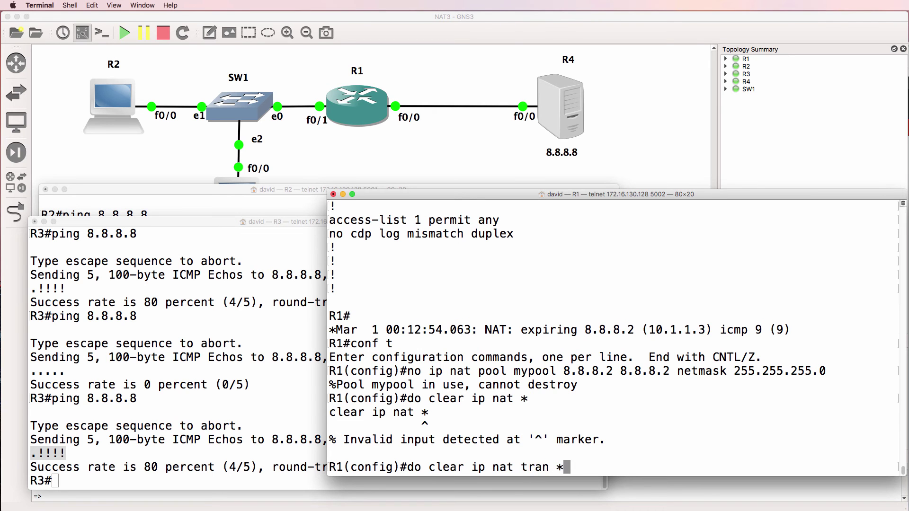
key(Return)
Step: Remove pool mypool and redefine it as 8.8.8.2 to 8.8.8.20 netmask 255.255.255.0
key(Up)
key(Up)
key(Up)
key(Return)
key(Up)
key(ctrl+a)
key(ctrl+d)
key(ctrl+d)
key(Right)
key(Right)
key(Right)
key(Right)
key(Right)
key(Right)
key(Right)
key(Right)
key(Right)
key(Right)
key(Right)
key(Right)
key(Right)
key(Right)
key(Right)
key(Right)
key(Right)
key(Right)
key(Right)
key(Right)
key(Right)
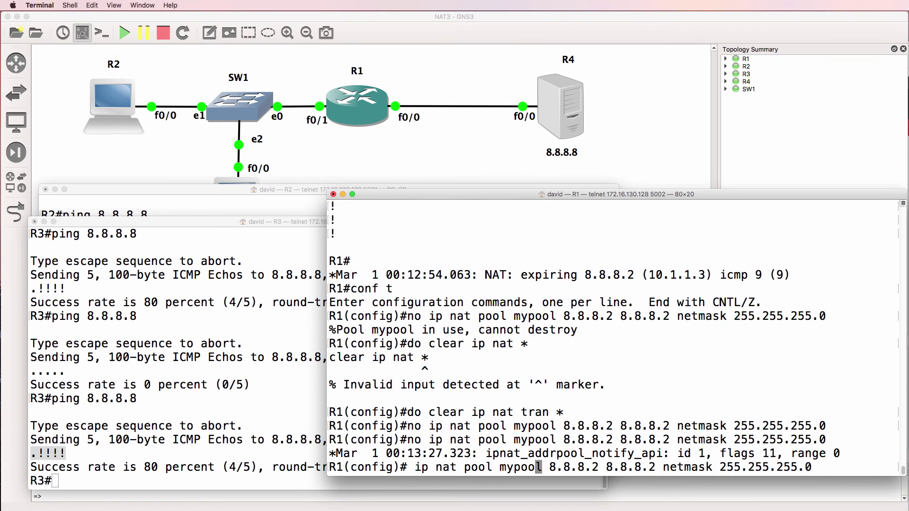
key(Right)
key(Right)
key(Right)
key(Right)
key(Right)
key(Right)
key(Right)
key(Right)
key(Right)
key(Right)
text(0)
key(Return)
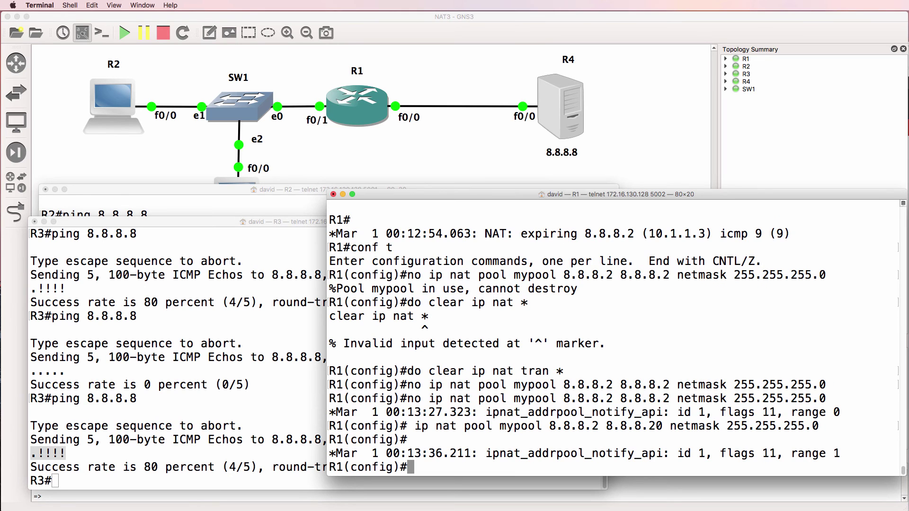
Step: Exit config mode and confirm the 8.8.8.2–8.8.8.20 pool with 'sh run | i nat'
drag(556, 275, 667, 274)
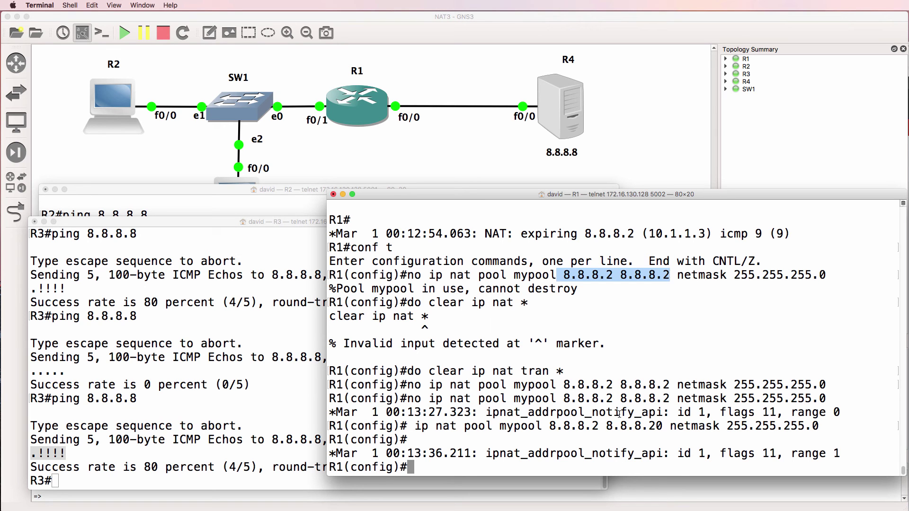
drag(587, 426, 670, 428)
text(end)
key(Return)
text(sh )
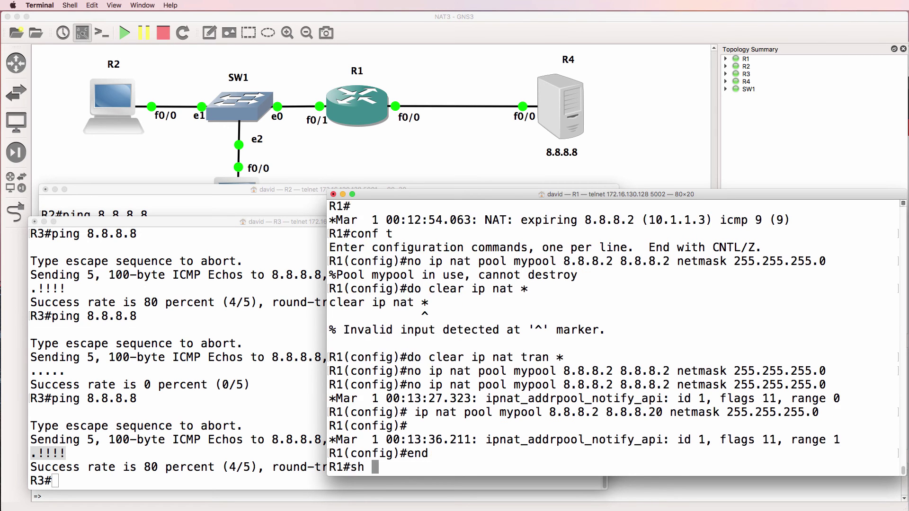
text(run | )
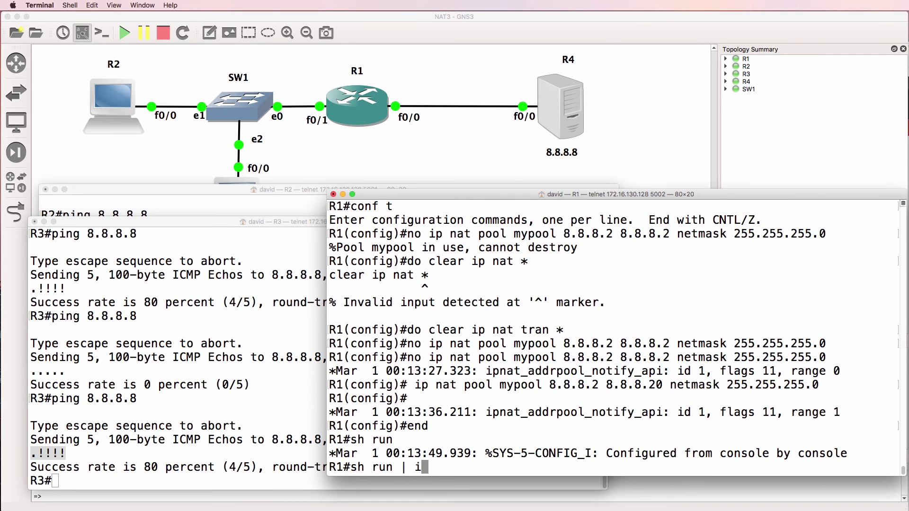
text(i nat)
key(Return)
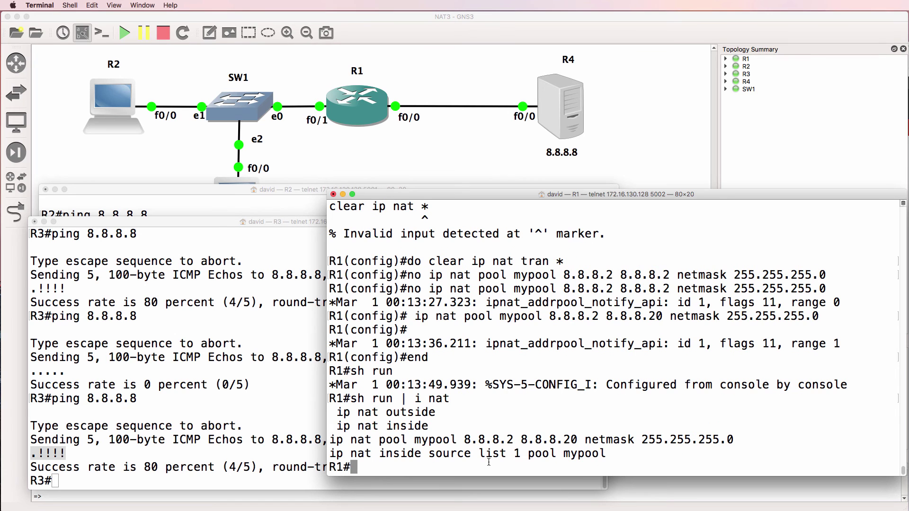
drag(334, 437, 661, 456)
Step: Rerun ping 8.8.8.8 from R3, then twice from R2, which now succeeds at 100 percent
click(272, 439)
key(Up)
key(Return)
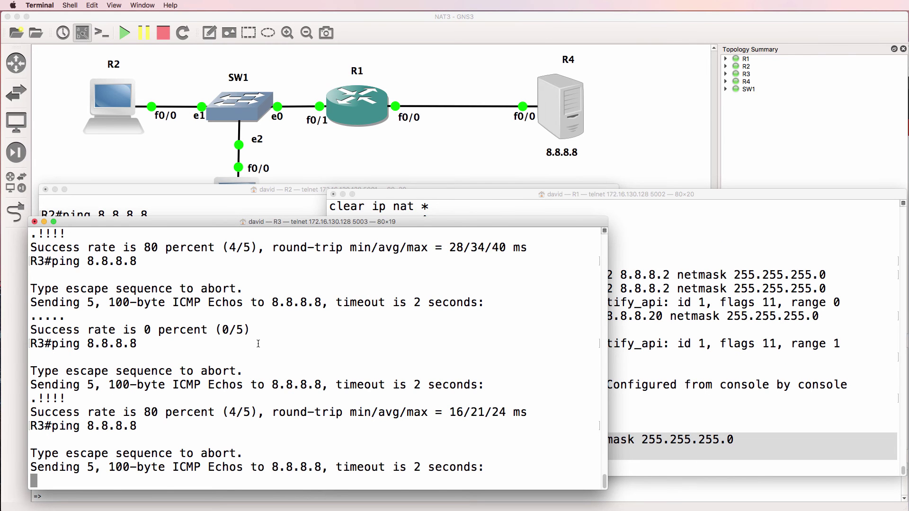
click(172, 207)
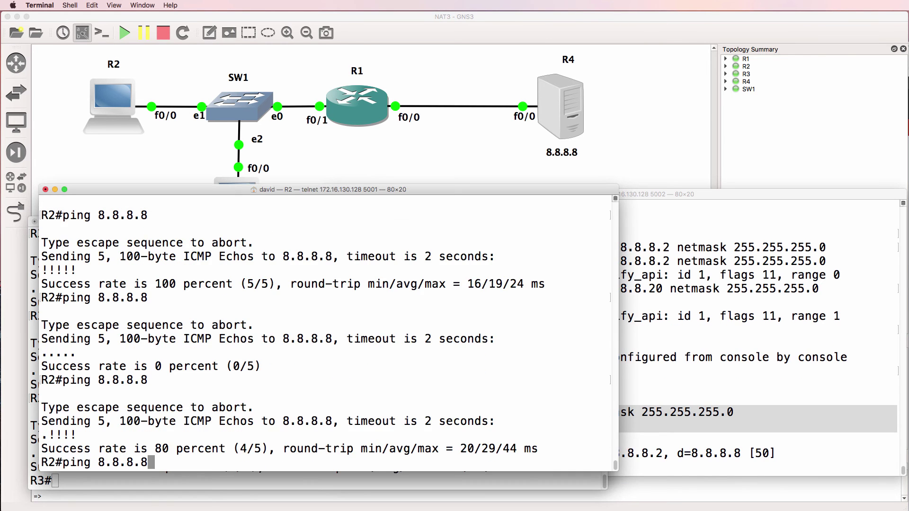
key(Up)
key(Return)
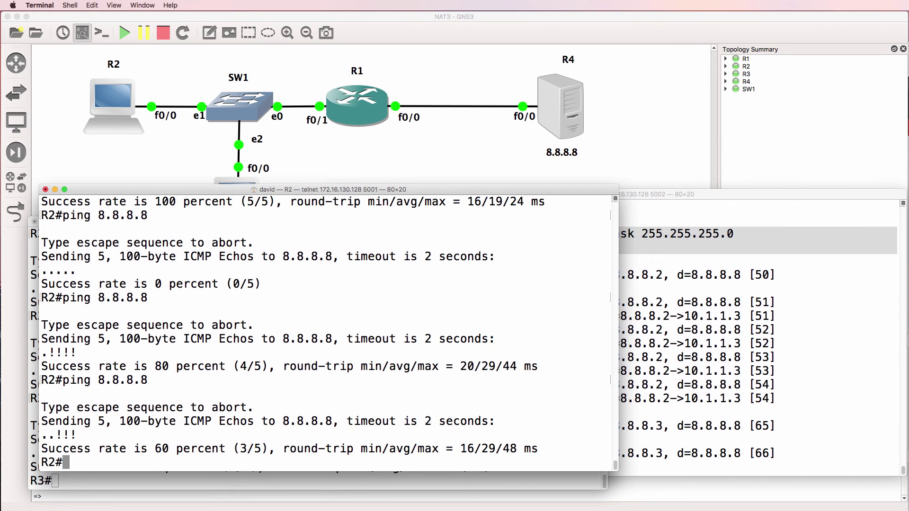
key(Up)
key(Return)
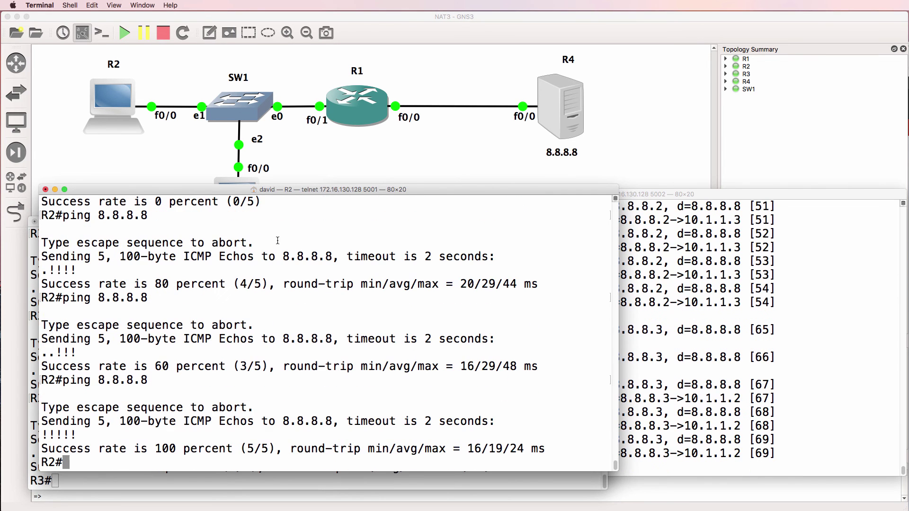
Step: Rerun R3's ping and mark R1's debug translations 10.1.1.3→8.8.8.2 and 10.1.1.2→8.8.8.3
click(222, 473)
key(Up)
key(Return)
click(661, 330)
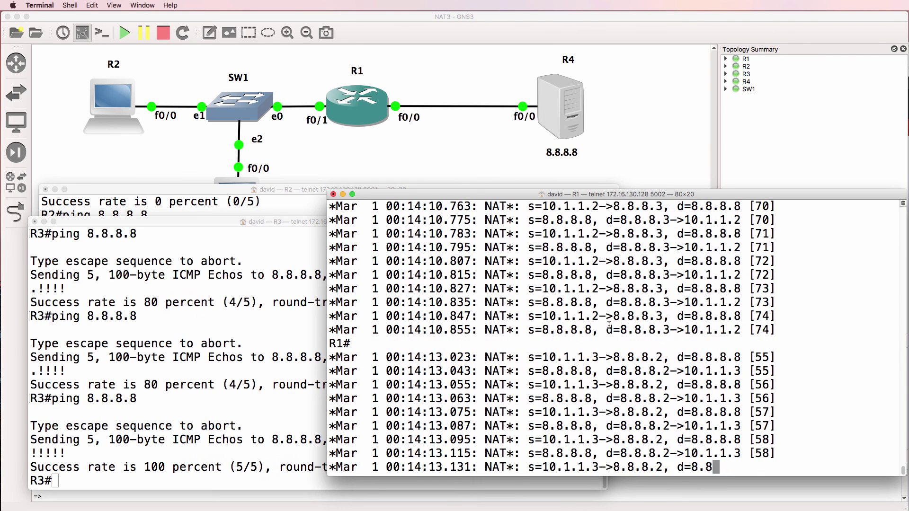
drag(542, 330, 670, 330)
click(539, 301)
drag(539, 302, 674, 305)
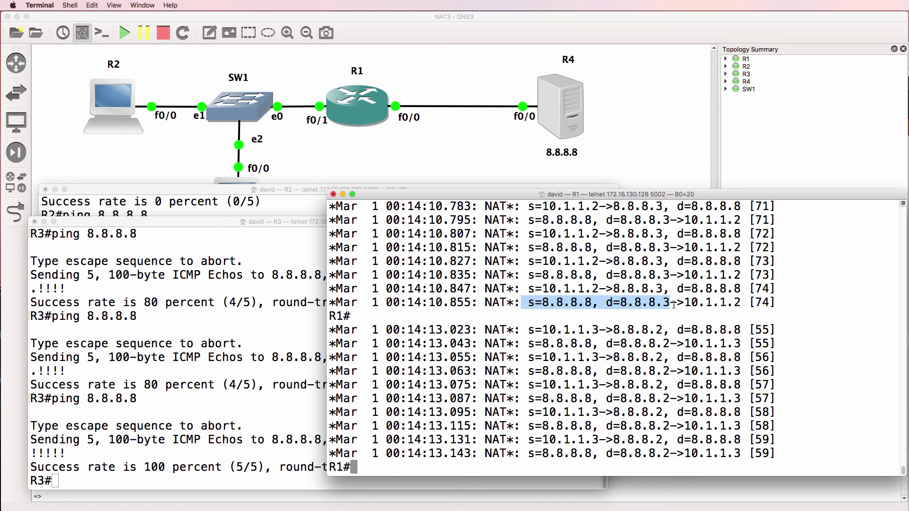
drag(529, 302, 747, 301)
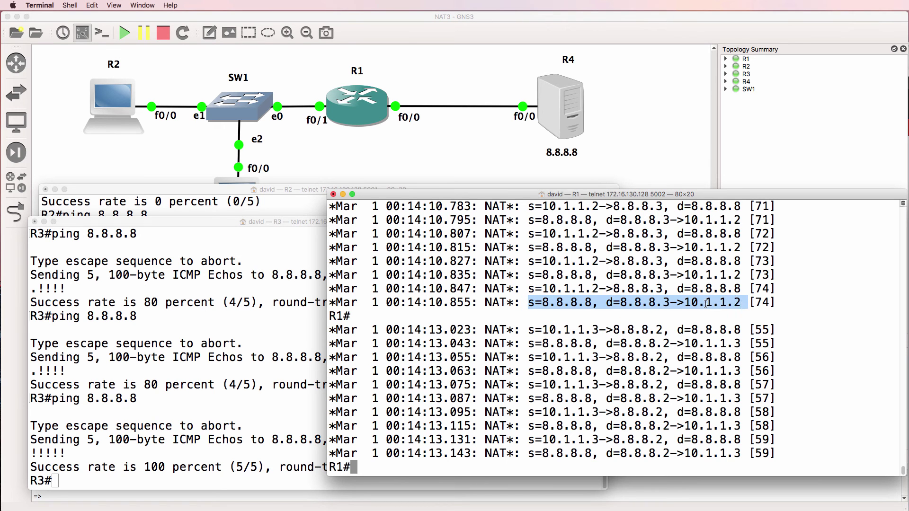
drag(614, 303, 670, 304)
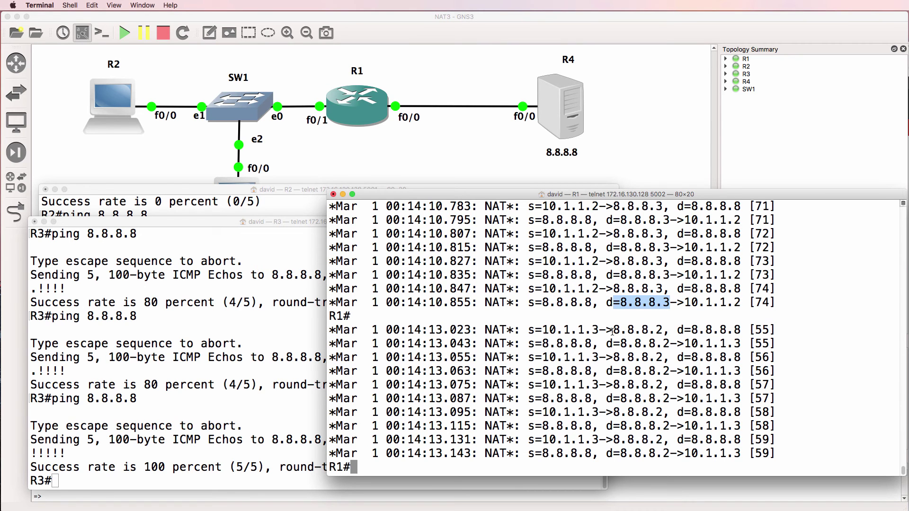
drag(613, 331, 668, 331)
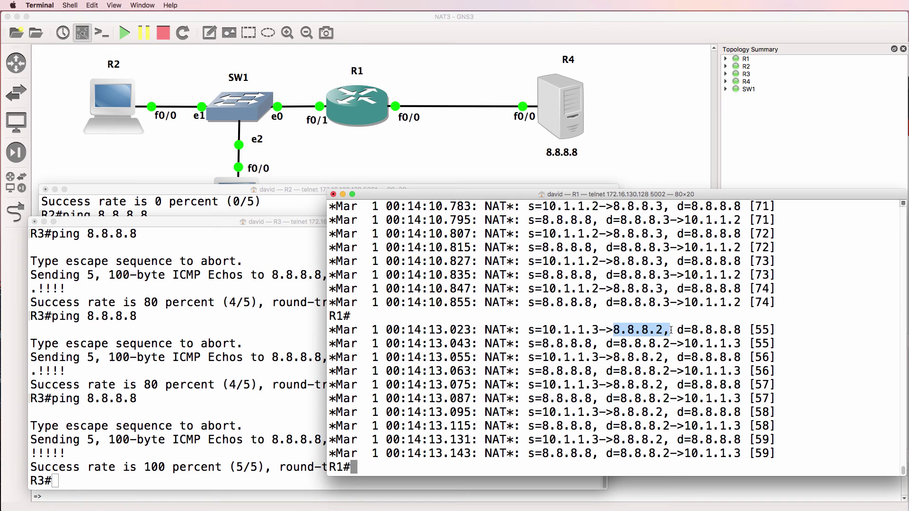
Step: List R1's NAT translations with 'sh ip nat translations' and mark both inside-global entries
text(sh ip nat tr)
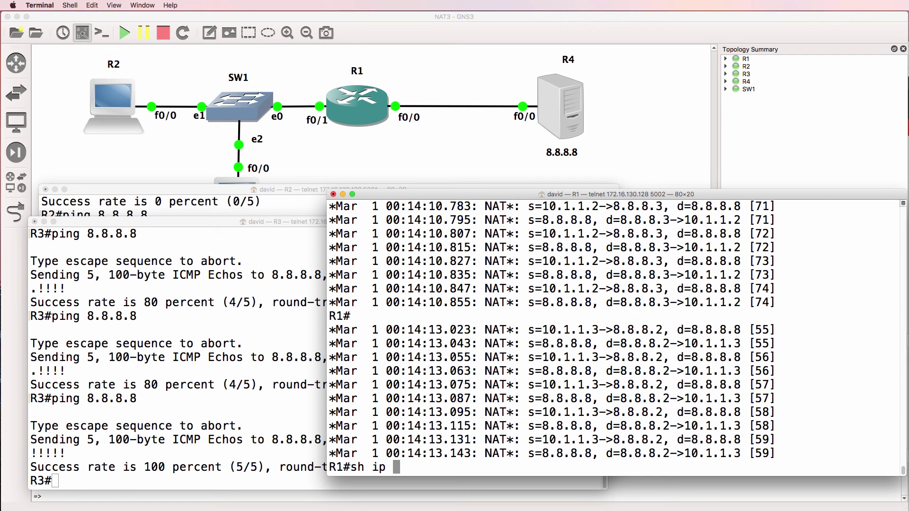
key(Tab)
key(Return)
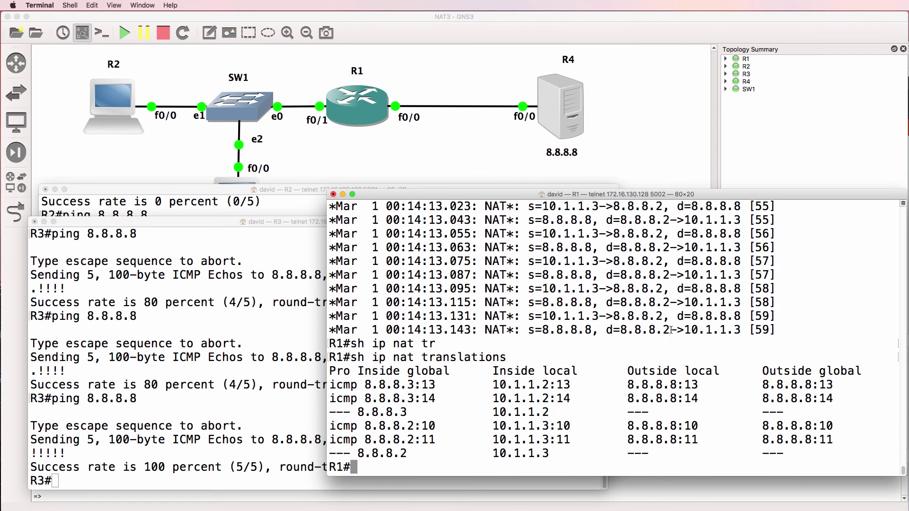
drag(347, 458, 557, 453)
drag(352, 413, 583, 415)
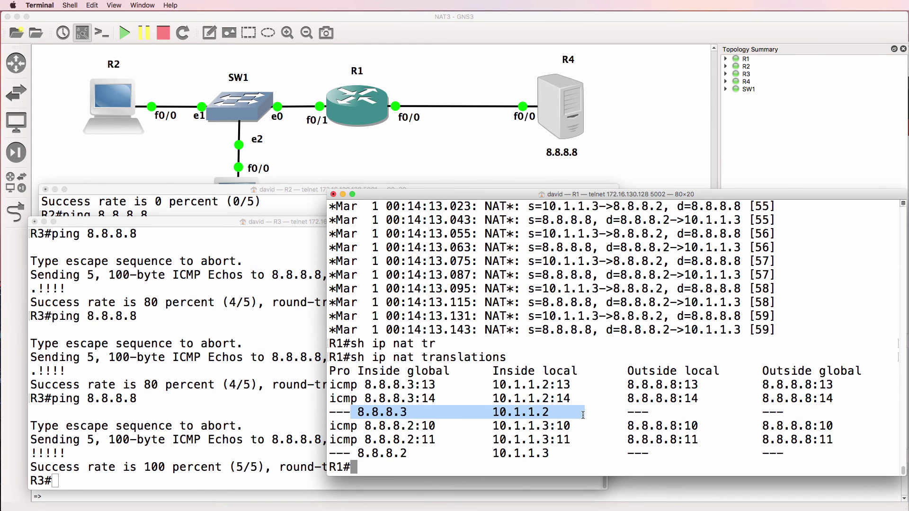
Step: Run 'sh ip nat statistics' on R1 and mark pool 8.8.8.2–8.8.8.20, 19 total, 2 allocated
text(sh ip nat st)
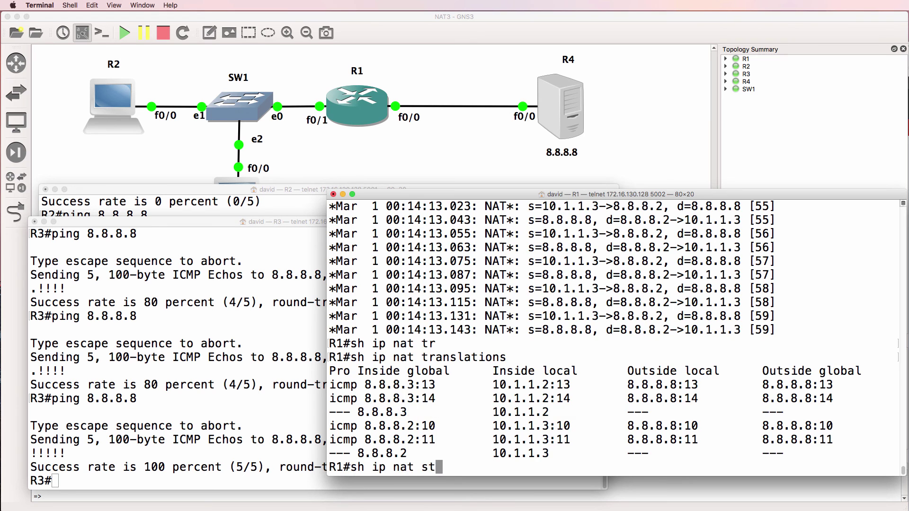
key(Tab)
key(Return)
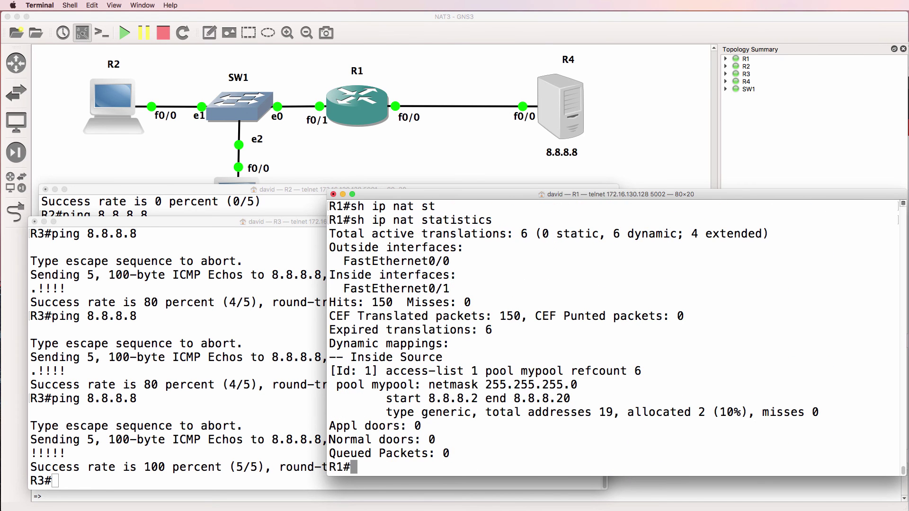
drag(606, 234, 689, 239)
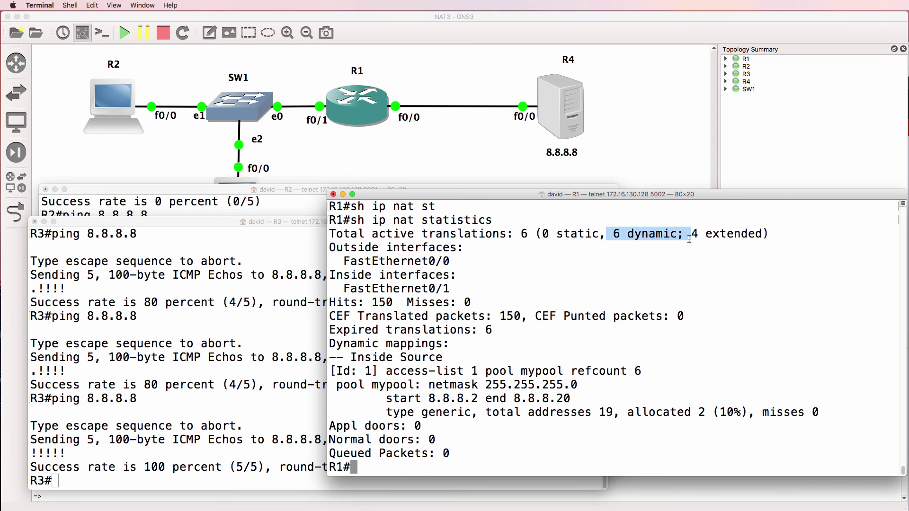
click(585, 254)
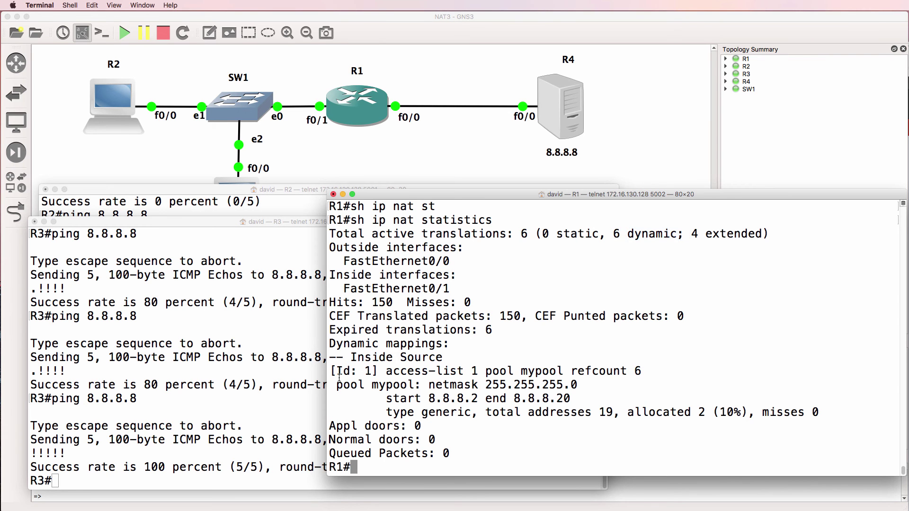
drag(337, 382, 808, 398)
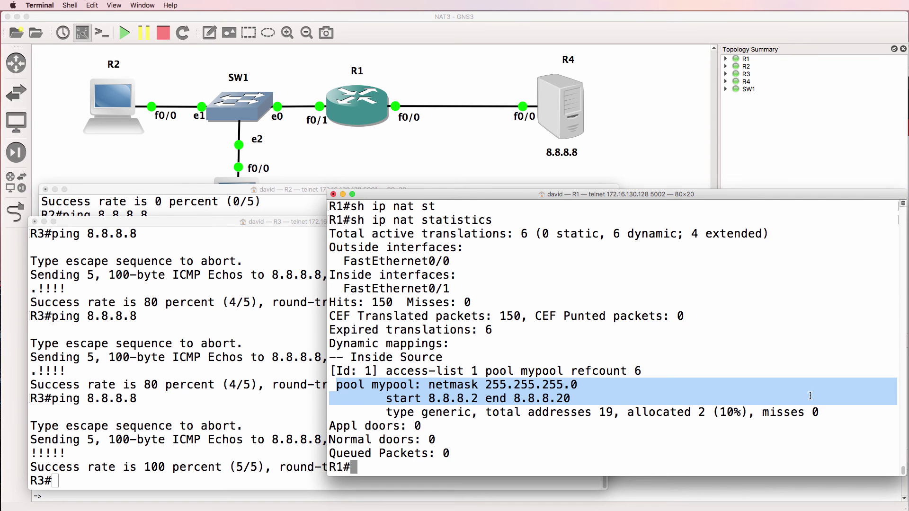
drag(487, 413, 900, 380)
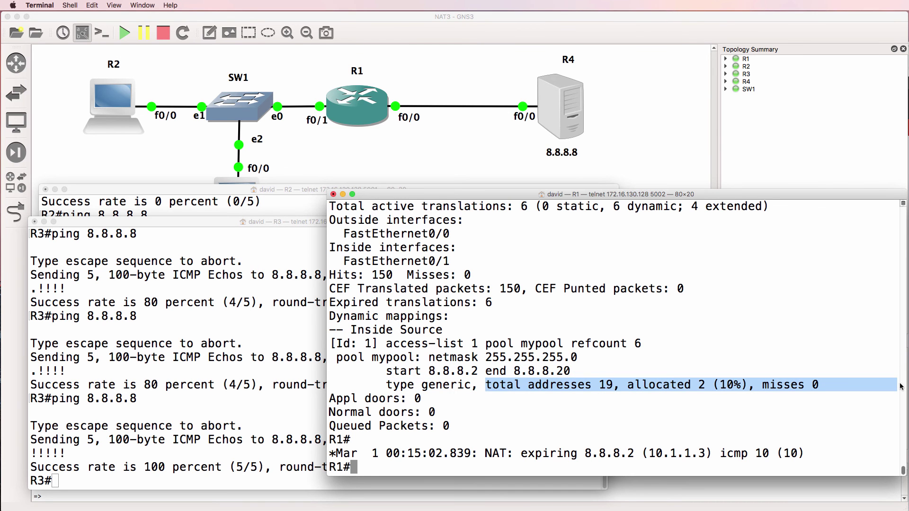
Step: Enter R1's configuration mode and clear all NAT translations
text(conf t)
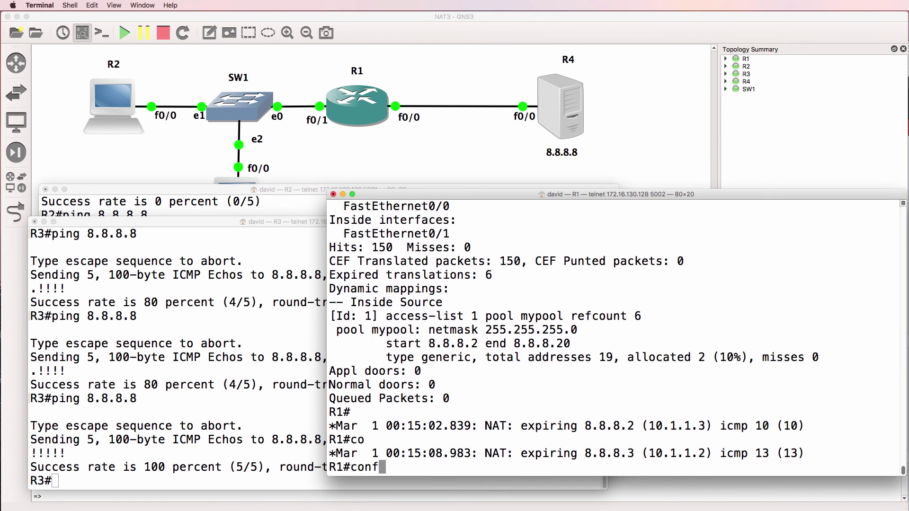
key(Return)
text(no ip nat pool mypool 8.8.8.2 8.8.8.2 netmask 255.255.255.0)
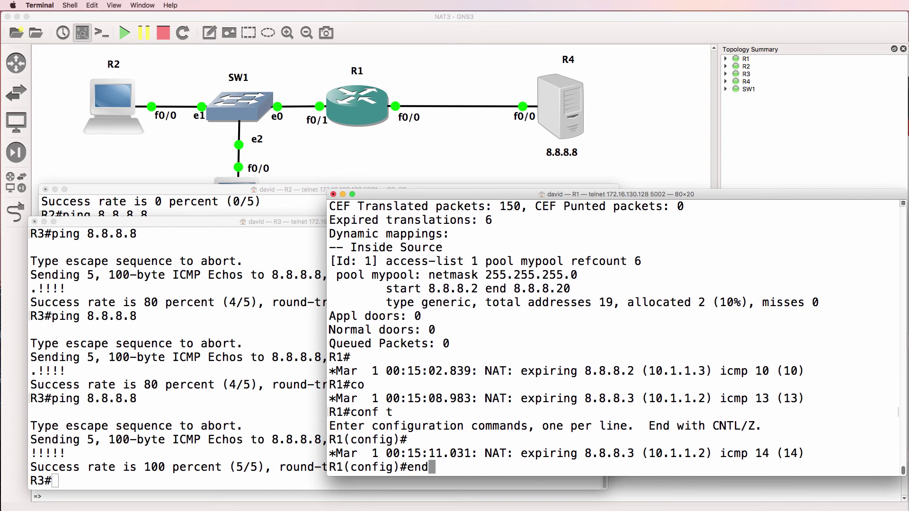
key(Up)
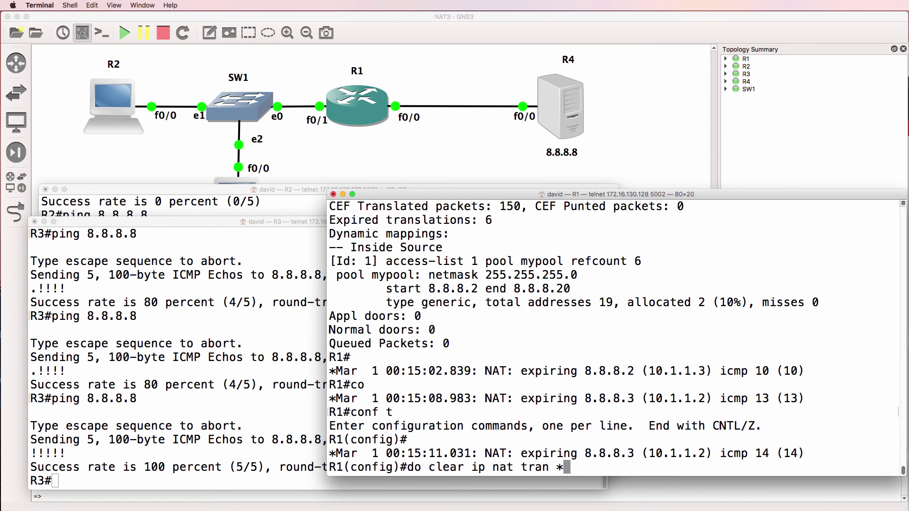
key(Return)
Step: Remove the 8.8.8.2–8.8.8.20 definition of pool mypool
key(Up)
key(Up)
key(Up)
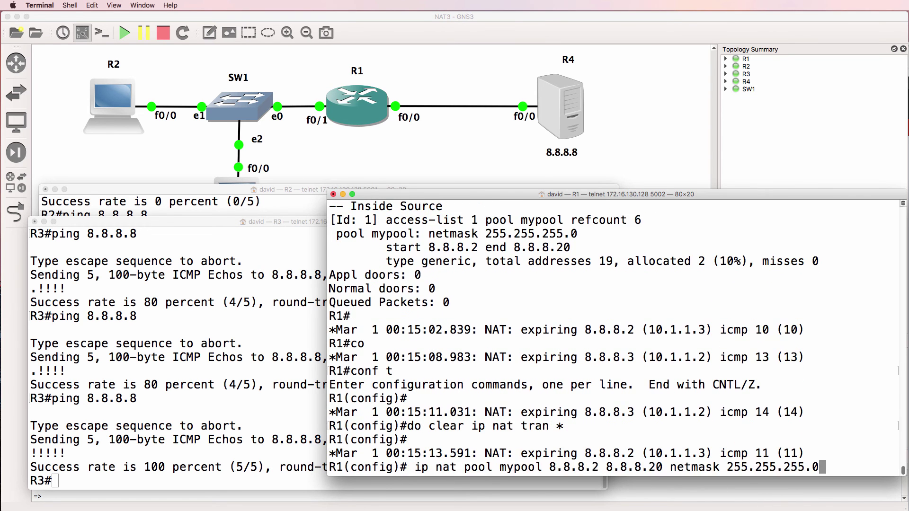
key(Up)
key(Left)
key(Left)
key(Left)
key(Left)
key(Left)
key(Left)
key(Left)
key(Left)
key(Left)
key(Left)
key(Left)
key(Left)
key(Left)
key(Left)
key(Left)
key(Left)
key(Left)
key(Left)
key(Left)
key(Left)
key(Left)
key(Left)
text(0)
key(Return)
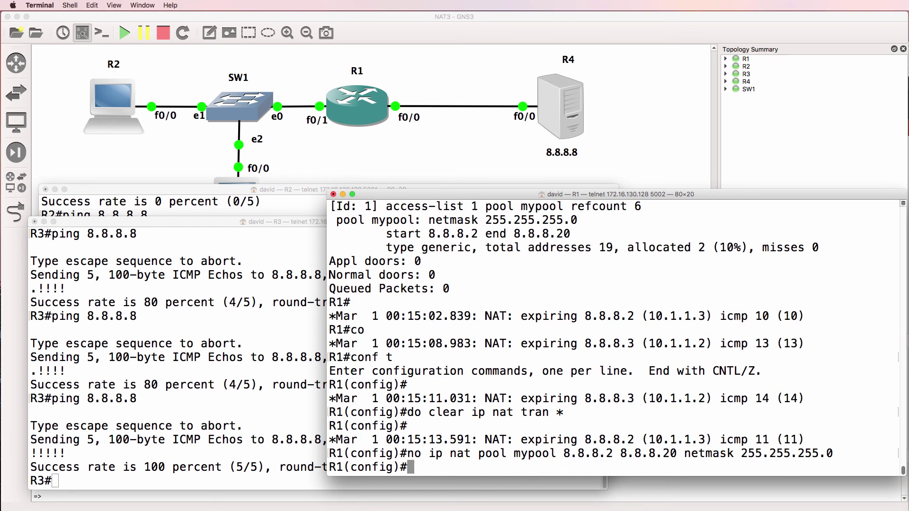
Step: Recreate pool mypool with the single address 8.8.8.2 and leave configuration mode
key(Up)
key(ctrl+a)
key(Delete)
key(Delete)
key(Delete)
key(Right)
key(Right)
key(Right)
key(Right)
key(Right)
key(Right)
key(Right)
key(Right)
key(Right)
key(Right)
key(Right)
key(Right)
key(Right)
key(Right)
key(Right)
key(Right)
key(Right)
key(Right)
key(Right)
key(Right)
key(Right)
key(Right)
key(Right)
key(Right)
key(Right)
key(Right)
key(Right)
key(Right)
key(Right)
key(Right)
key(Right)
key(Right)
key(Right)
key(Right)
key(Right)
key(BackSpace)
key(Return)
text(end)
key(Return)
Step: Check R1's NAT translations and statistics, showing 1 total address and 0 allocated
text(s)
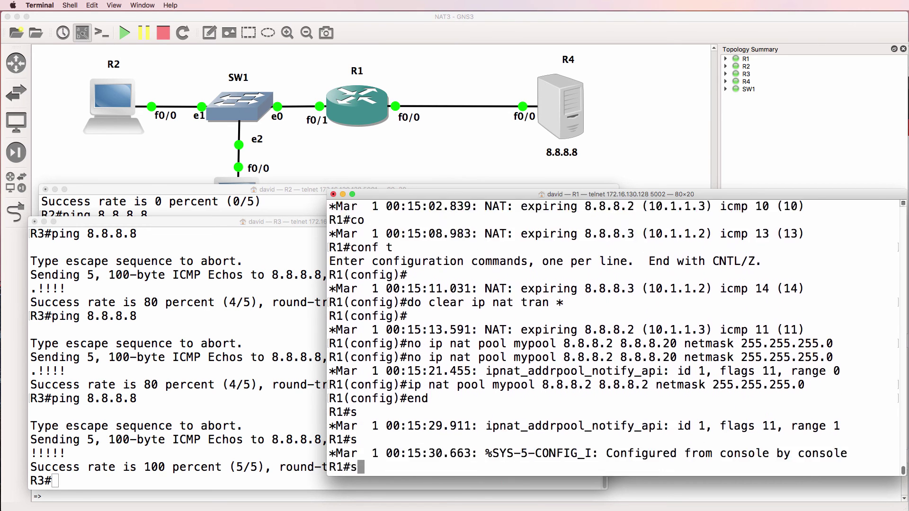
text(h ip nat tr)
key(Tab)
key(Return)
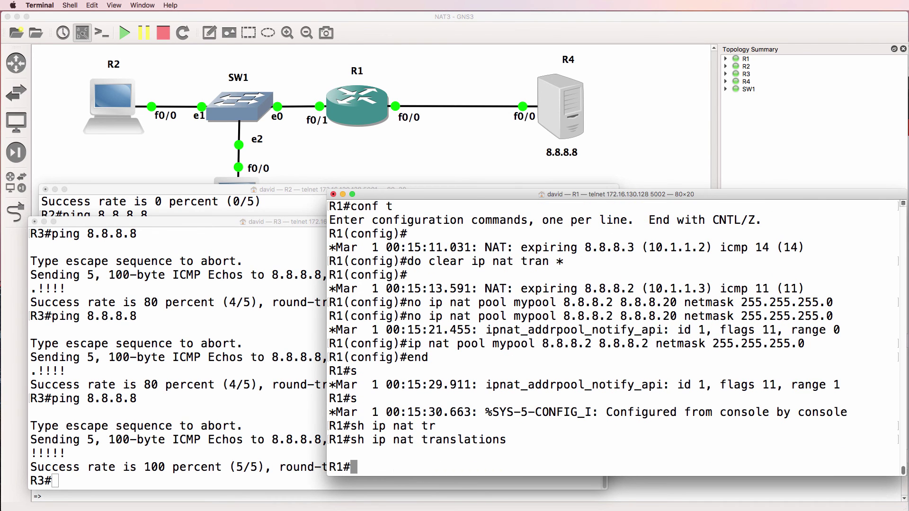
key(Up)
key(Up)
key(Down)
key(BackSpace)
key(BackSpace)
key(BackSpace)
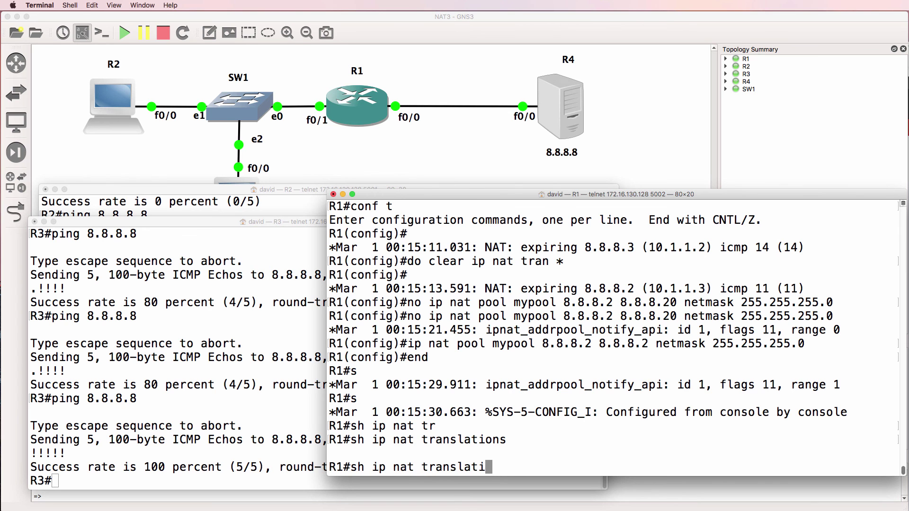
key(BackSpace)
key(BackSpace)
key(BackSpace)
key(BackSpace)
key(BackSpace)
key(BackSpace)
key(BackSpace)
key(BackSpace)
key(BackSpace)
text(st)
key(Tab)
key(Return)
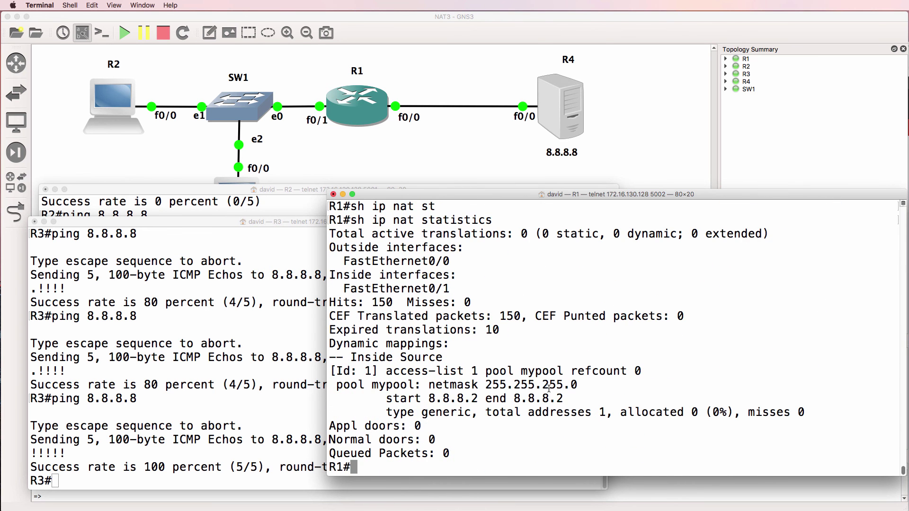
Step: Ping 8.8.8.8 from R3 and recheck R1's NAT statistics, now 1 address allocated (100%)
drag(485, 415, 617, 410)
click(184, 436)
key(Up)
key(Return)
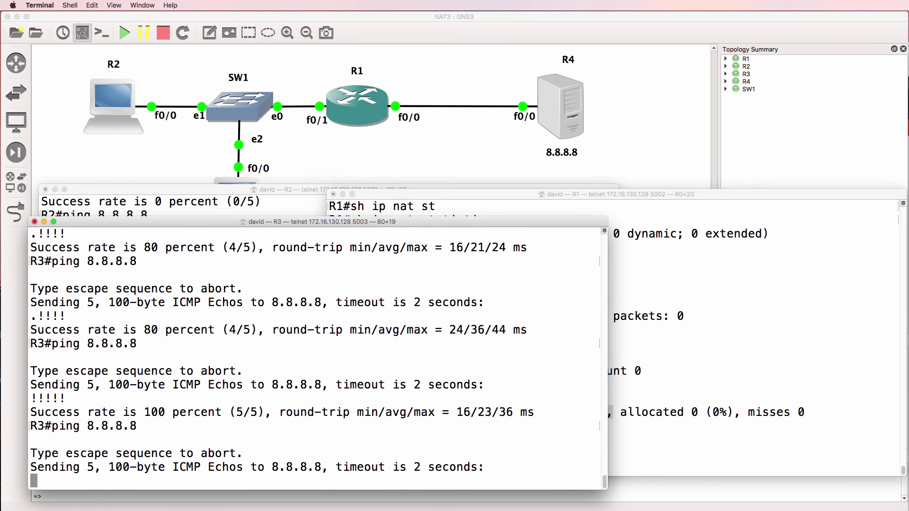
click(637, 419)
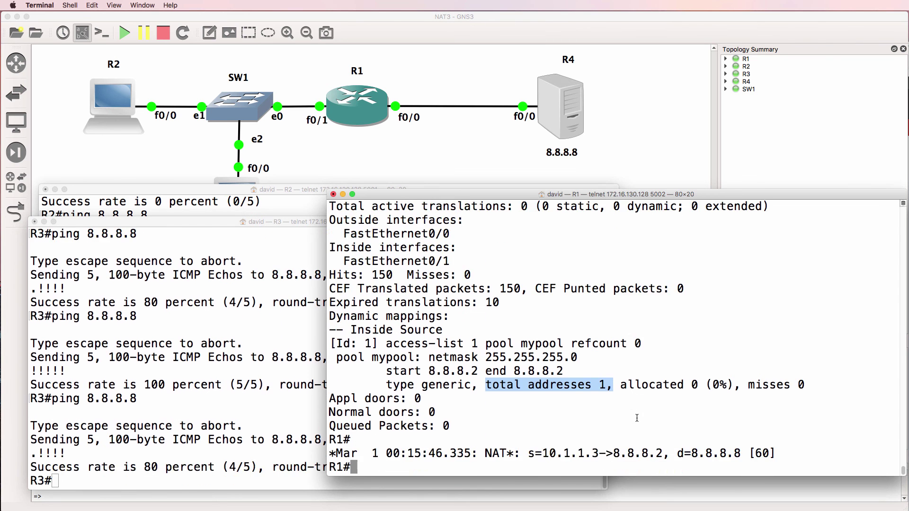
key(Up)
key(Up)
key(Up)
key(Return)
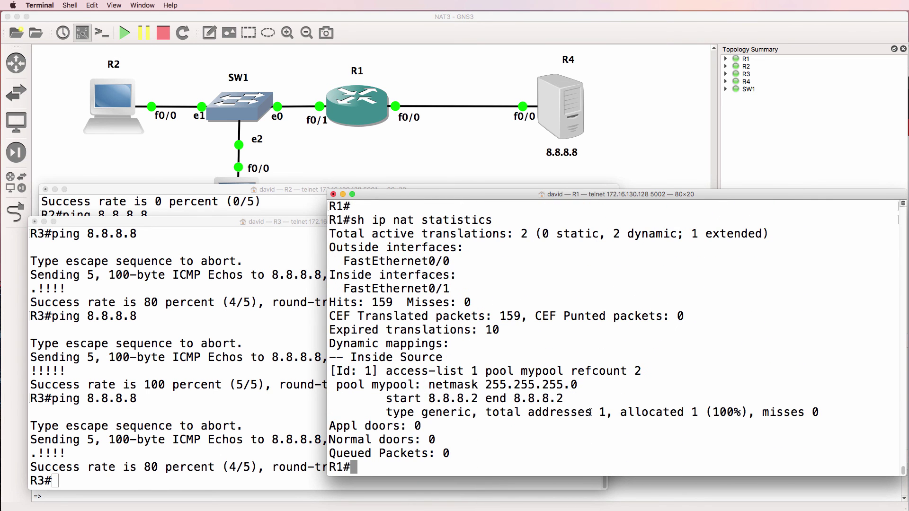
drag(620, 413, 826, 408)
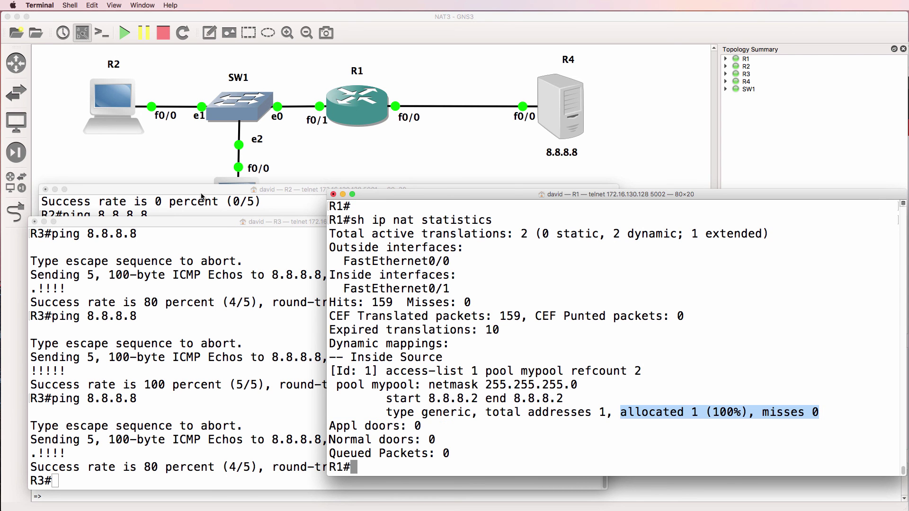
Step: Ping 8.8.8.8 from R2, which fails, and highlight R1's single-address 8.8.8.2 pool totals
key(super+grave)
key(Up)
key(Return)
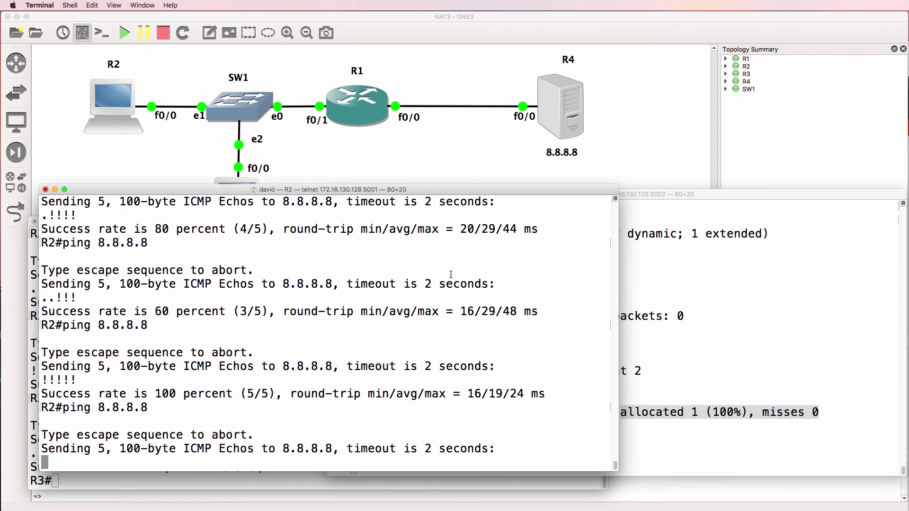
key(super+grave)
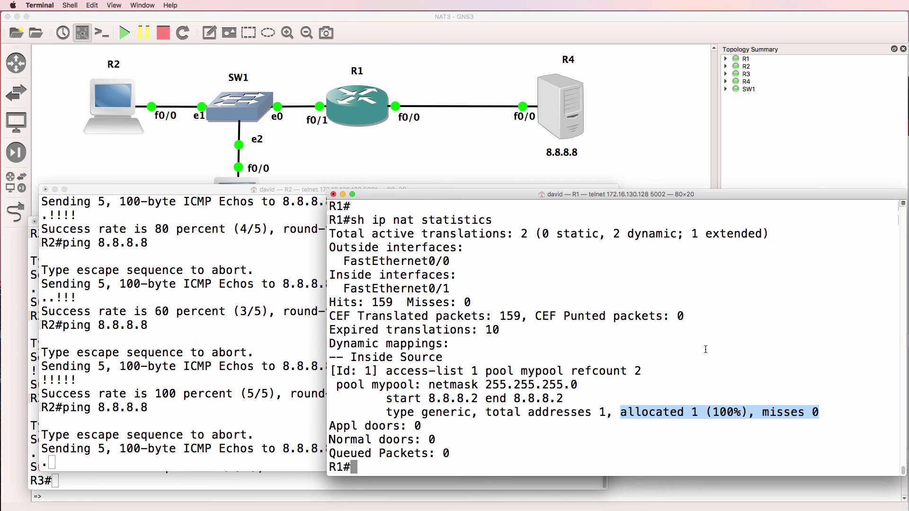
triple_click(375, 402)
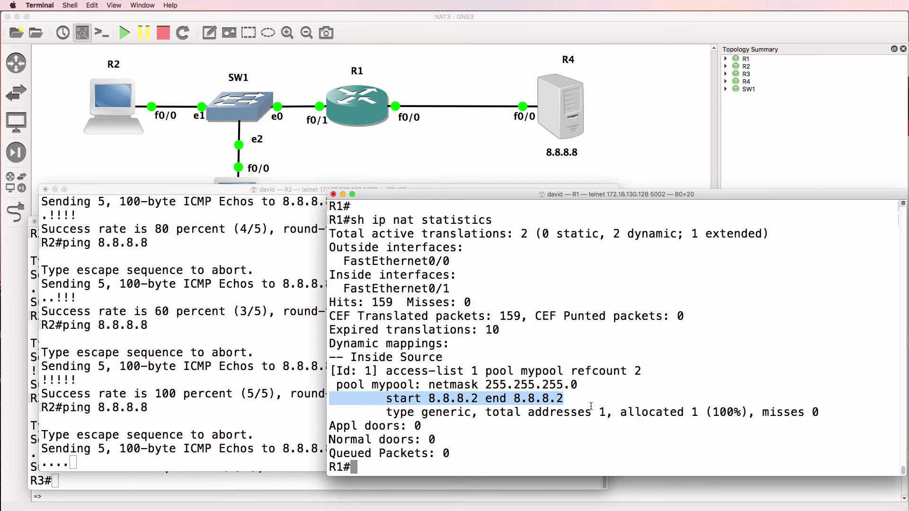
drag(486, 413, 819, 412)
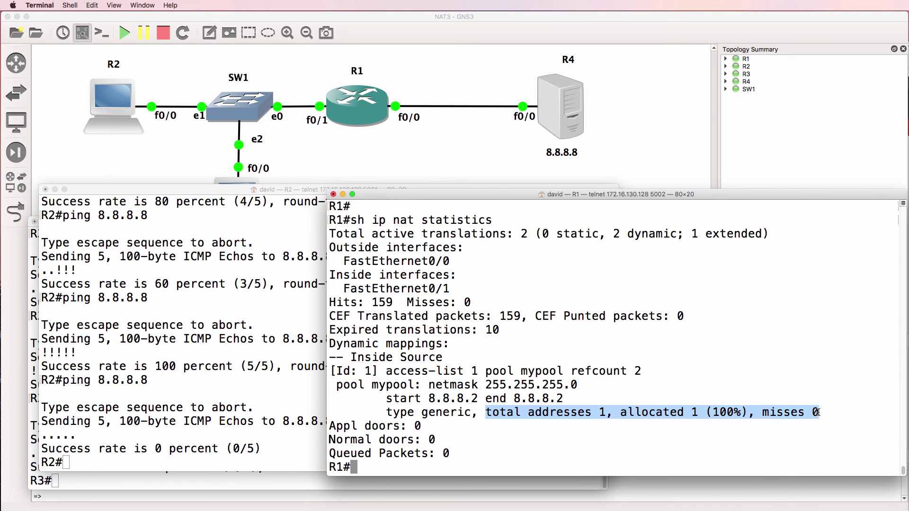
Step: List R1's NAT configuration, noting the pool range 8.8.8.2 8.8.8.2, and clear all NAT translations
text(sh run | i )
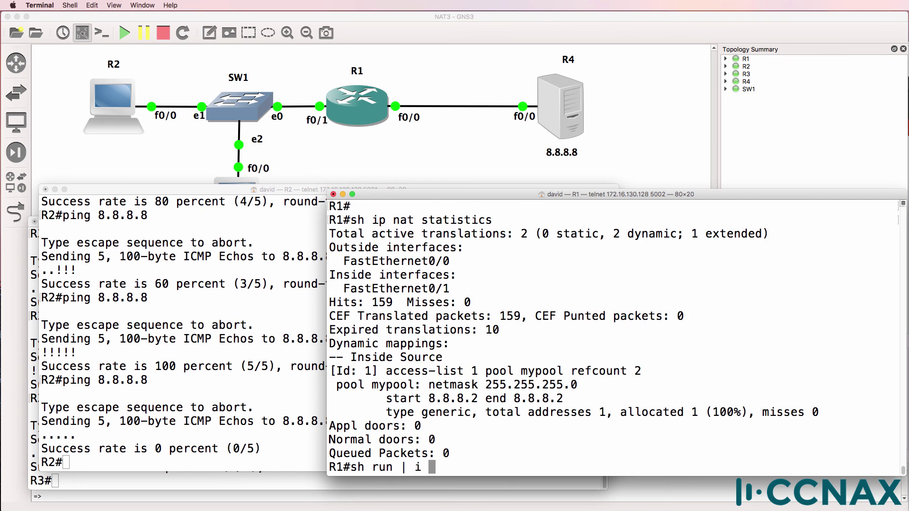
text(nat)
key(Return)
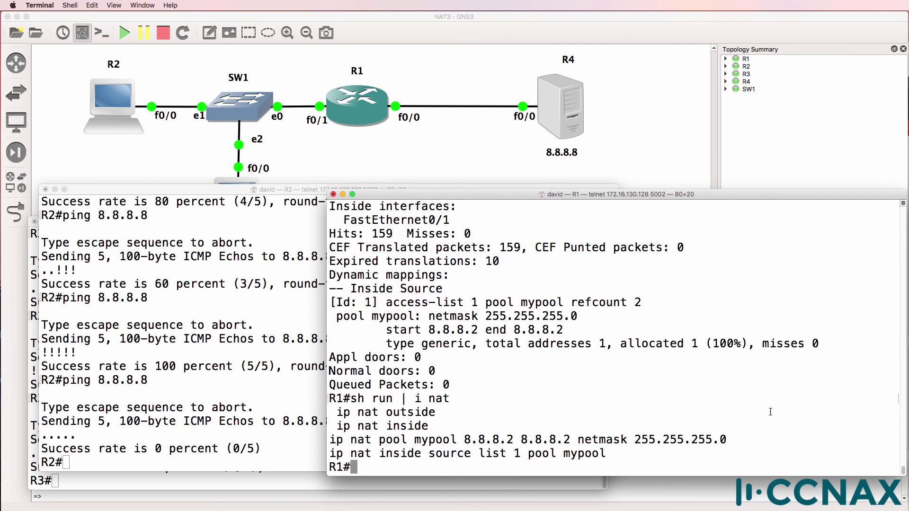
drag(467, 441, 570, 439)
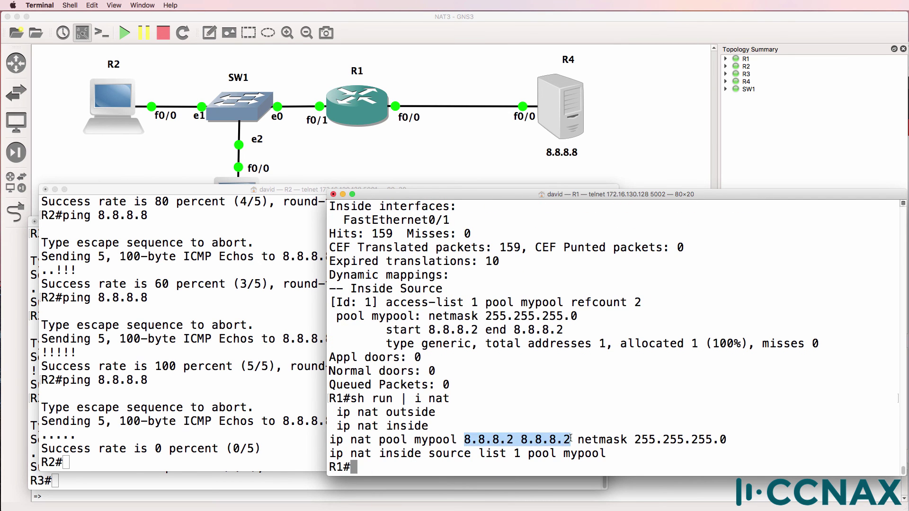
click(570, 439)
text(clear ip nat )
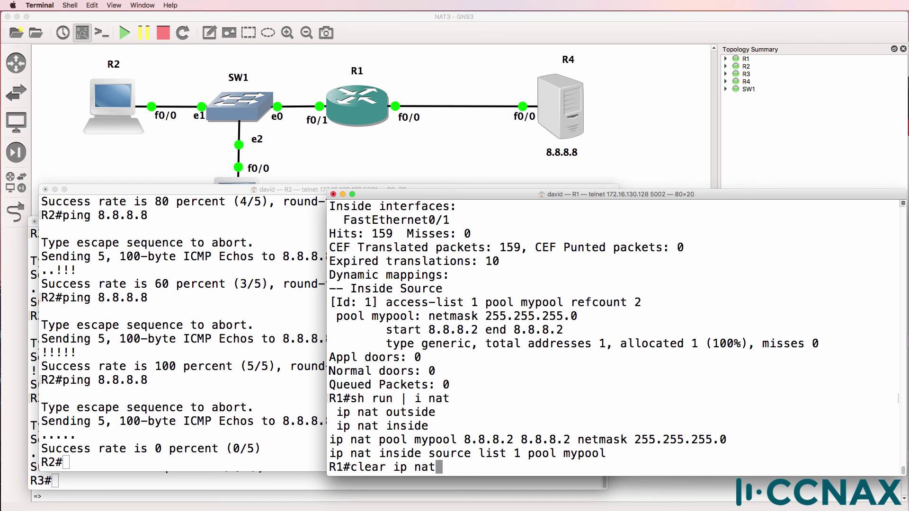
text(tra *)
key(Return)
Step: In configuration mode, remove the existing mypool NAT pool by pasting its line after 'no'
text(conf t)
key(Return)
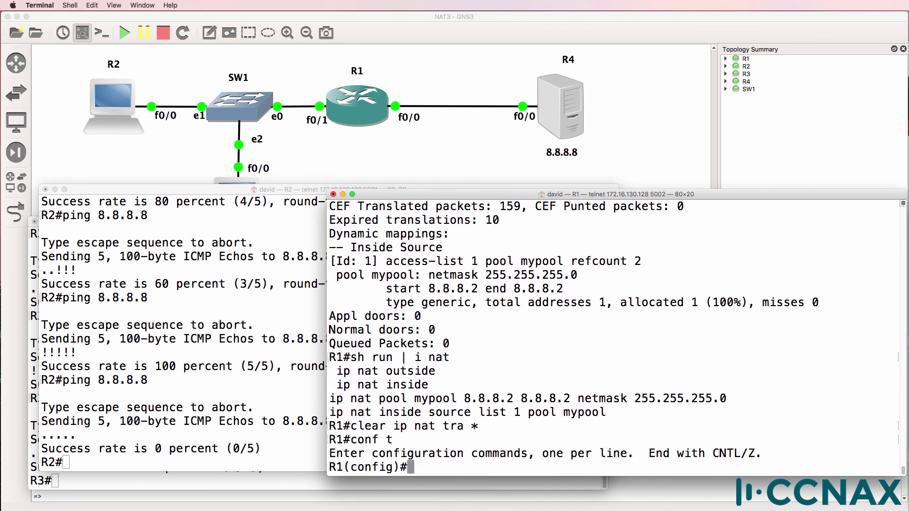
drag(752, 404, 331, 400)
right_click(338, 401)
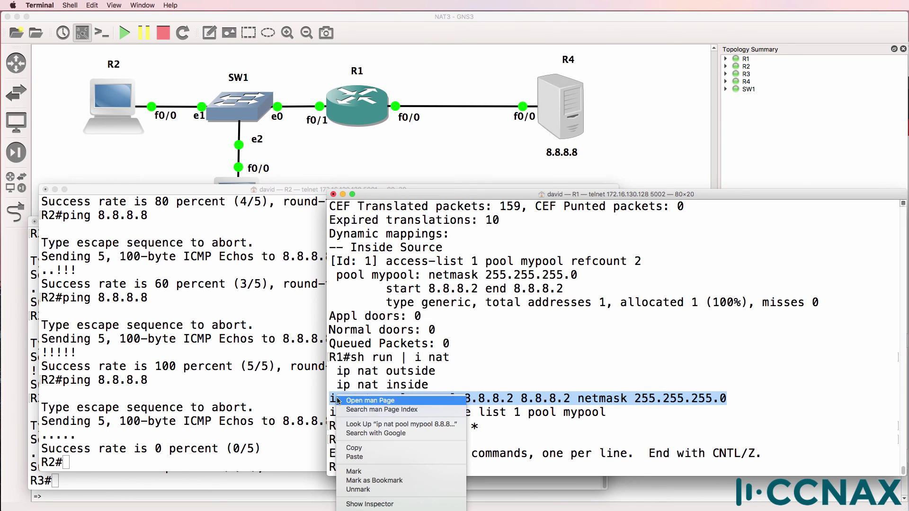
click(354, 448)
text(no)
right_click(492, 442)
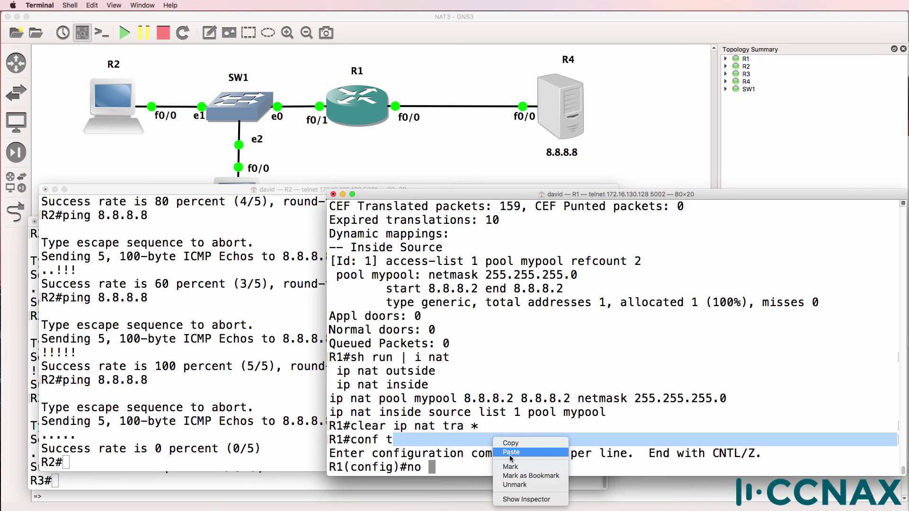
click(511, 452)
key(Return)
Step: Re-create mypool with its end address changed to 8.8.8.25
key(Up)
key(Return)
key(Up)
key(ctrl+a)
key(Right)
key(Right)
key(Right)
key(BackSpace)
key(BackSpace)
key(Right)
key(Right)
key(Right)
key(Right)
key(Right)
key(Right)
key(Right)
key(Right)
key(Right)
key(Right)
key(Right)
key(Right)
key(Right)
key(Right)
key(Right)
key(Right)
key(Right)
key(Right)
key(Right)
key(Right)
key(Right)
key(Right)
key(Right)
key(Right)
key(Right)
key(Right)
key(Right)
key(Right)
key(Right)
key(Right)
key(Right)
key(Right)
key(Right)
text(5)
key(Return)
Step: Exit configuration mode and show R1's NAT statistics, now listing 24 pool addresses
text(end)
key(Return)
text(sh uip)
key(BackSpace)
key(BackSpace)
key(BackSpace)
text(ip nat st)
key(Tab)
key(Return)
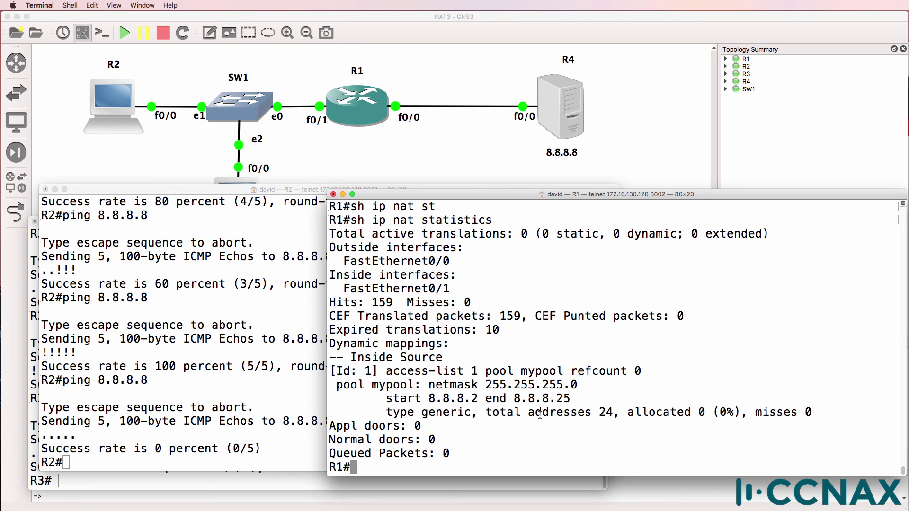
Step: Confirm the 8.8.8.2–8.8.8.25 pool of 24 addresses, then rerun the 8.8.8.8 pings from R2 and R3
drag(486, 413, 617, 415)
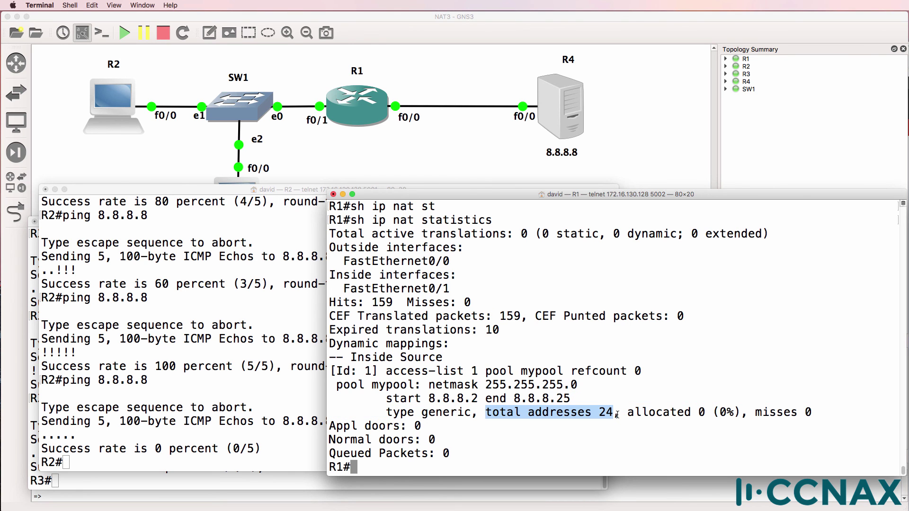
drag(378, 399, 736, 413)
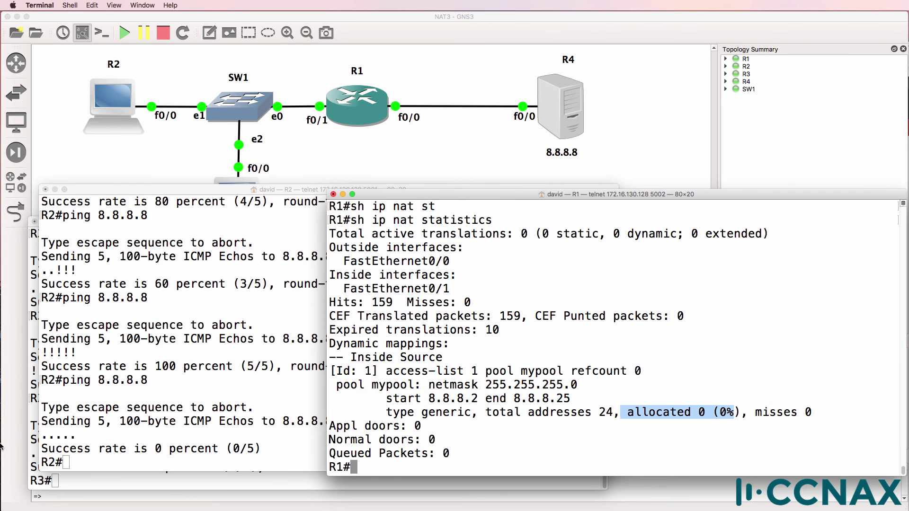
click(85, 414)
key(Up)
key(Return)
click(102, 482)
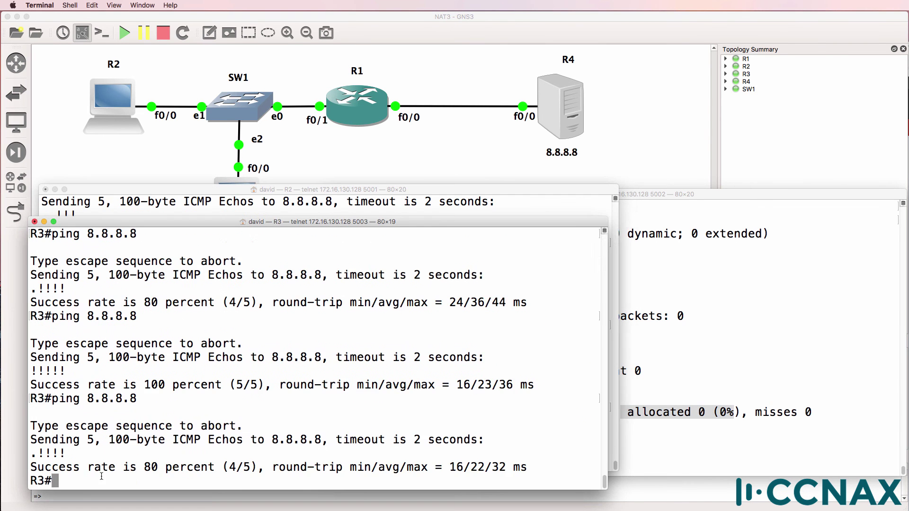
key(Up)
key(Return)
Step: Check R1's NAT debug showing R2 translated to 8.8.8.2 and R3 to 8.8.8.3
click(791, 288)
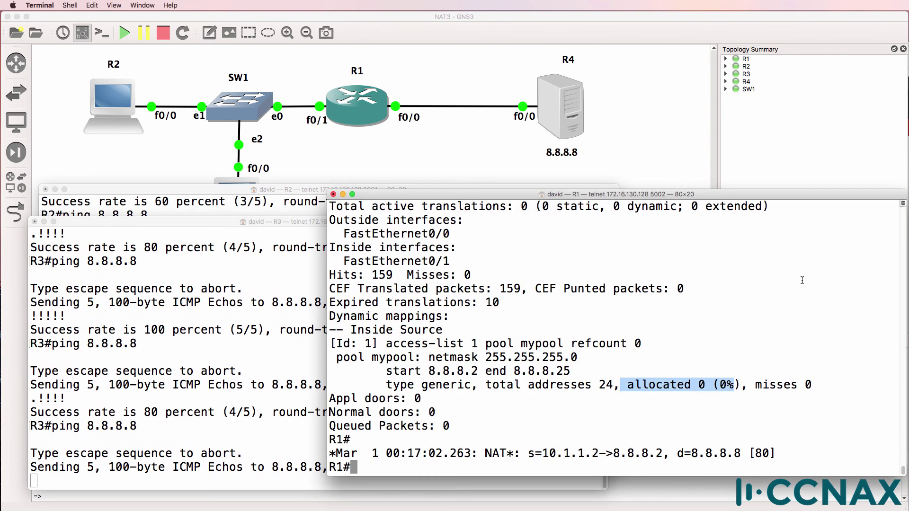
drag(528, 316, 677, 276)
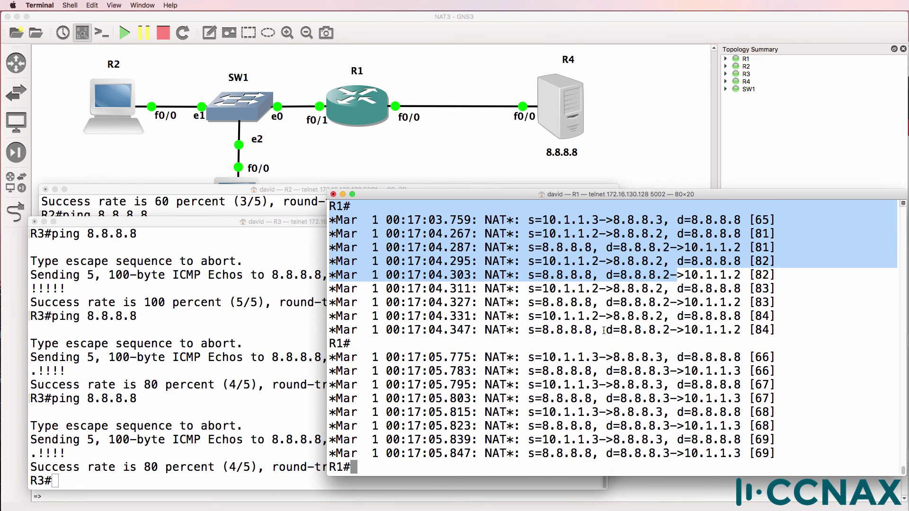
click(556, 219)
drag(528, 235, 701, 238)
drag(519, 225, 669, 220)
Step: Show R1's NAT statistics again, now with 2 of 24 addresses allocated
key(Up)
key(Up)
key(Up)
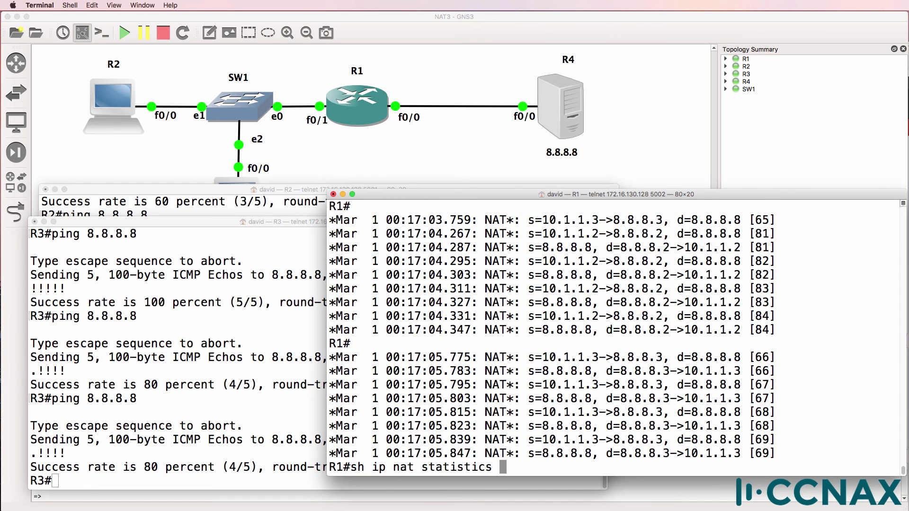
key(Return)
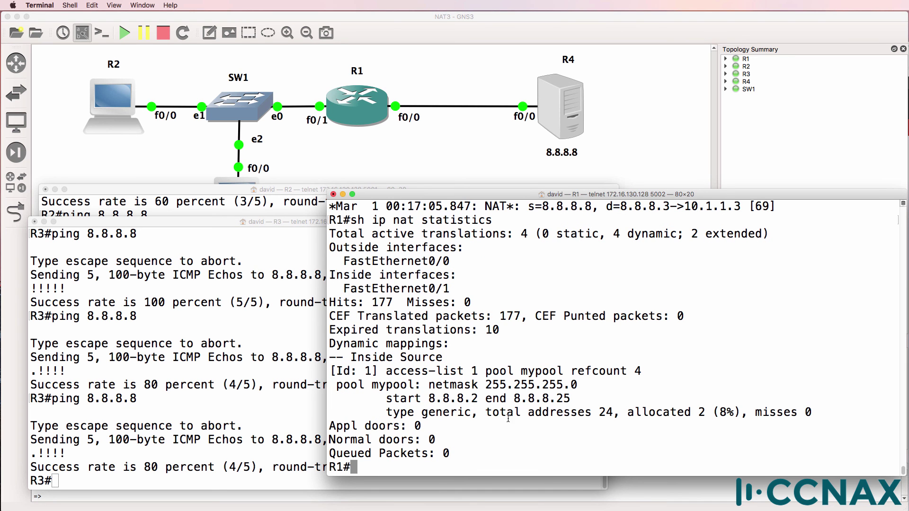
drag(486, 411, 742, 410)
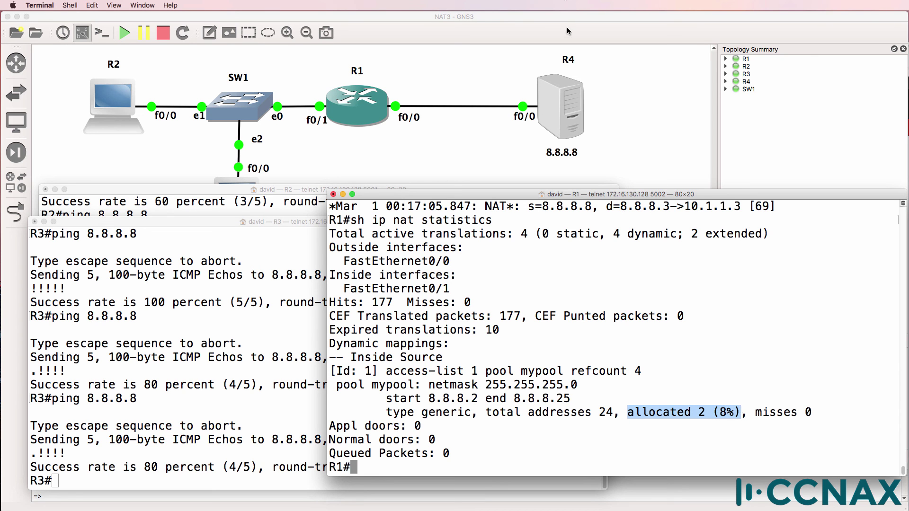